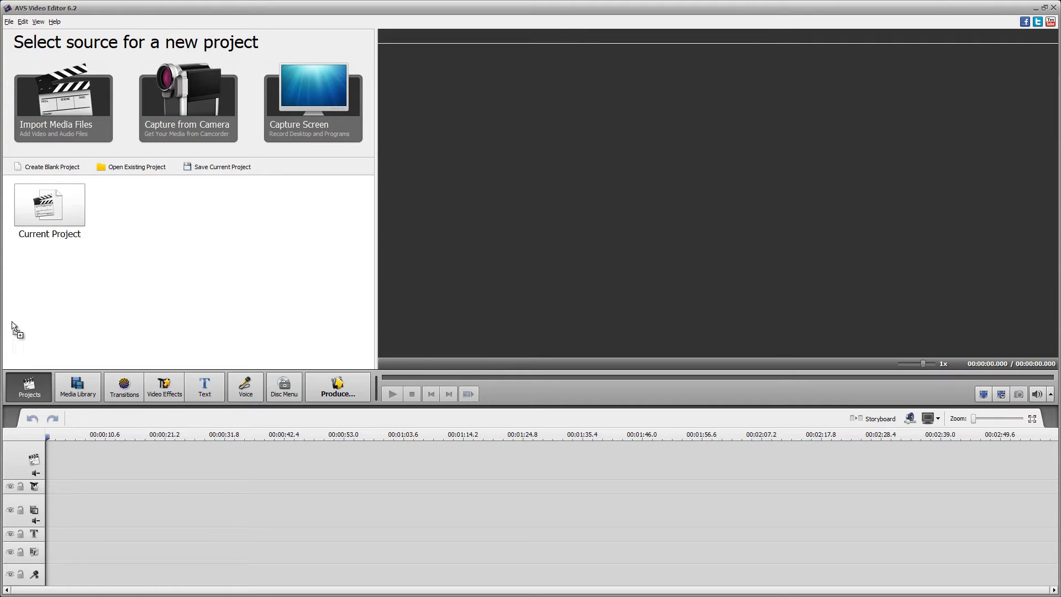
Add the singing .mpeg video file to the start of the main video track.
left_click_drag(17, 330, 227, 489)
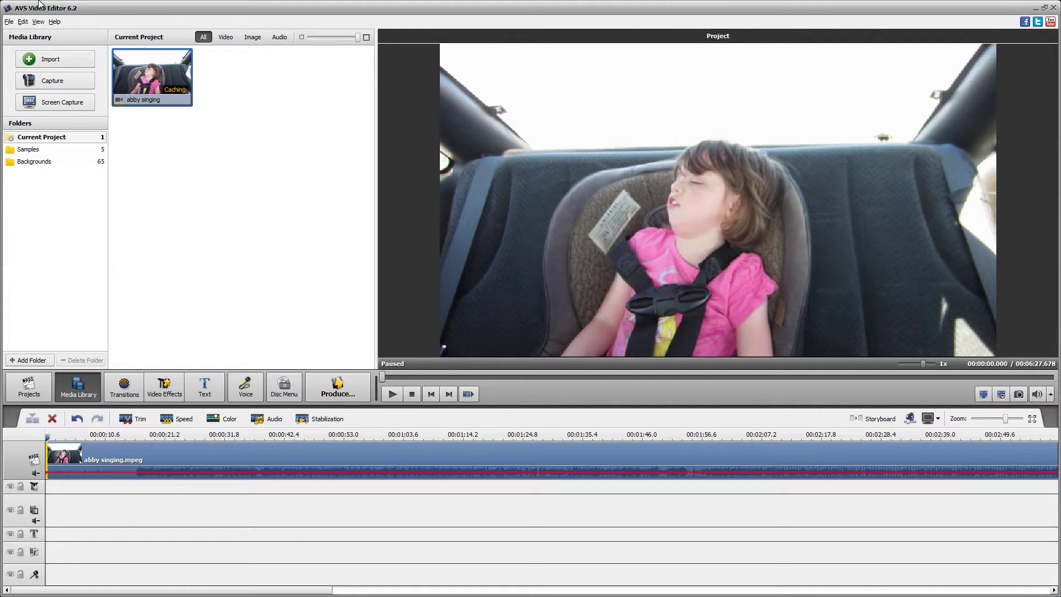
In the program settings, choose the permanent cache for processing high definition files.
left_click(24, 21)
left_click(46, 173)
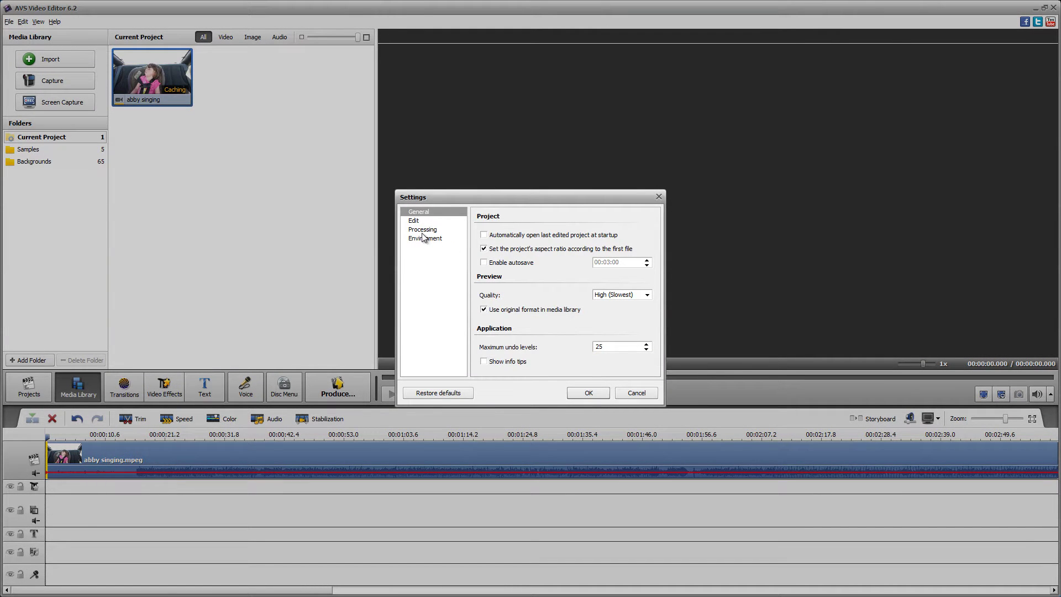
left_click(423, 231)
left_click(425, 239)
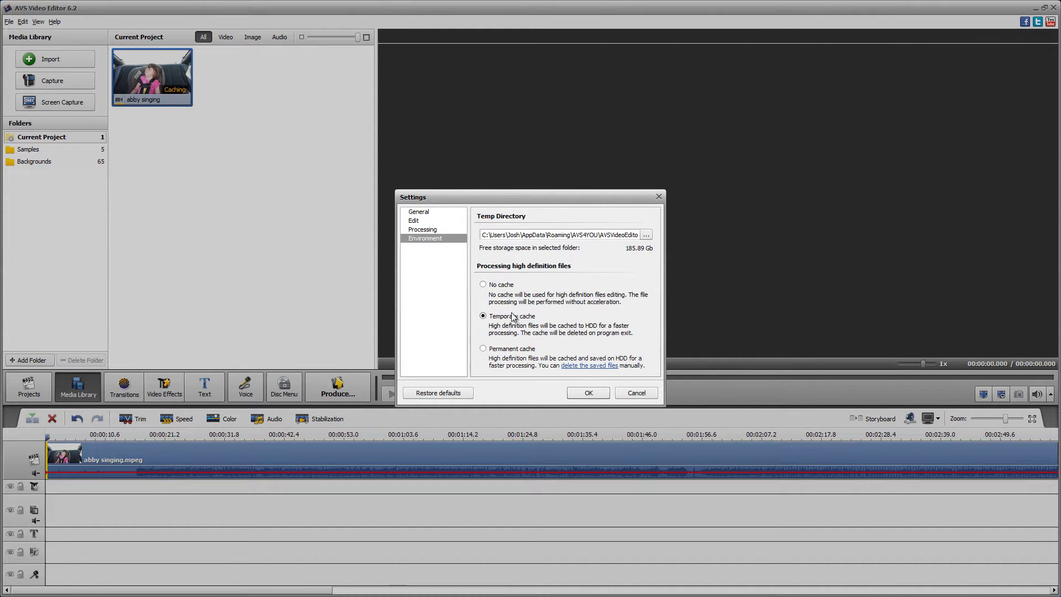
left_click(489, 349)
Set the default durations to 00:00:00.500 for transitions and 00:00:03.000 for images and colors.
left_click(428, 221)
left_click(428, 230)
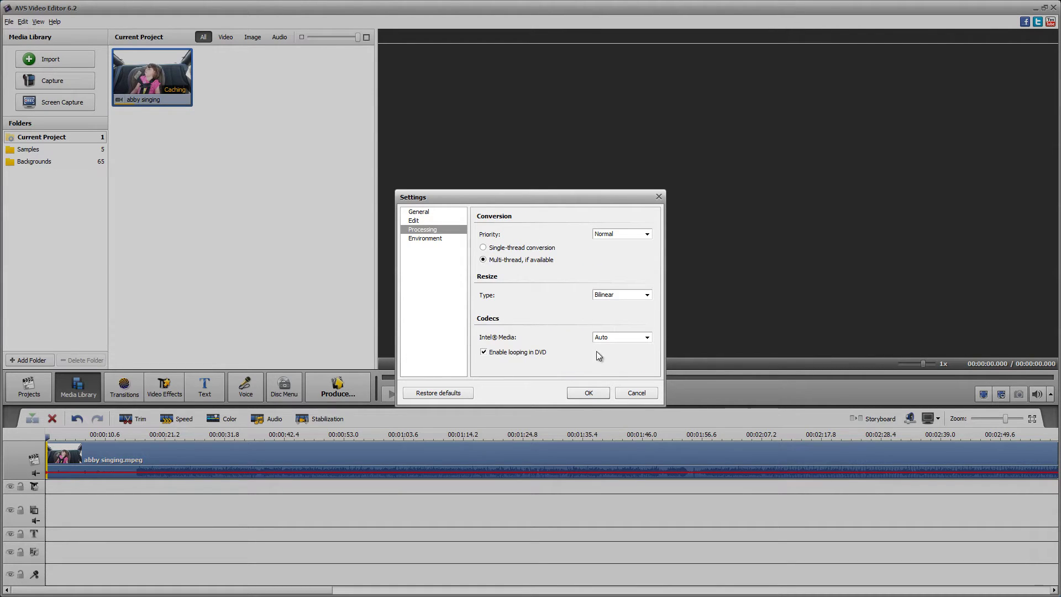
left_click(422, 222)
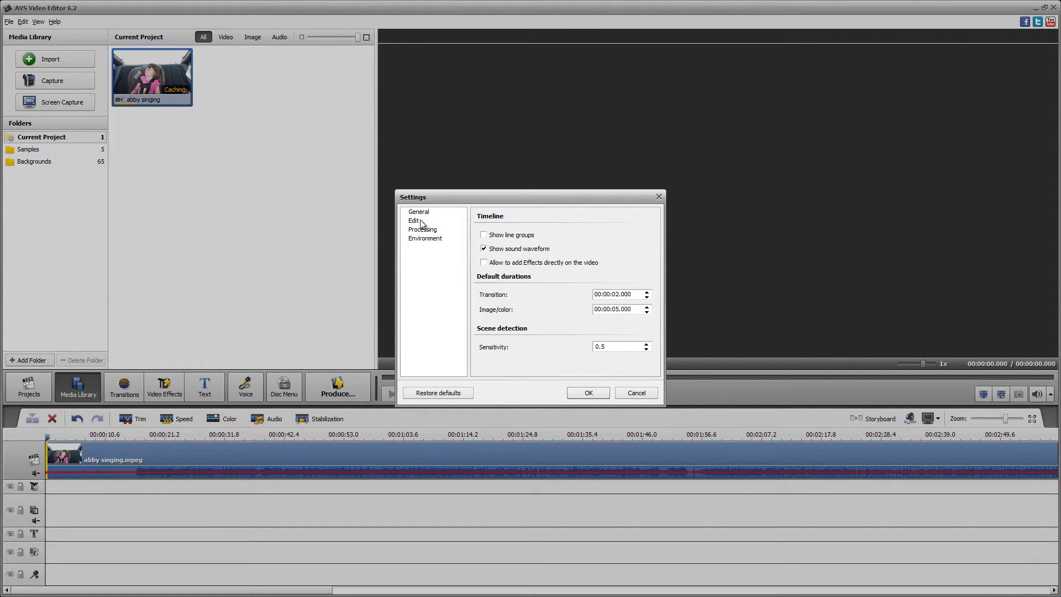
left_click(621, 296)
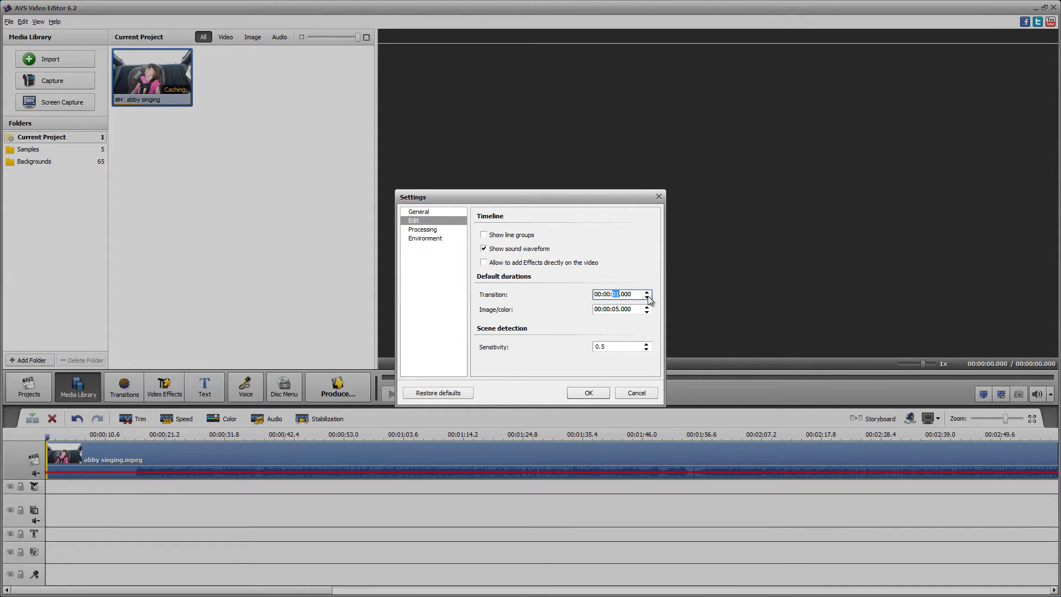
left_click(625, 295)
type("5")
double_click(615, 309)
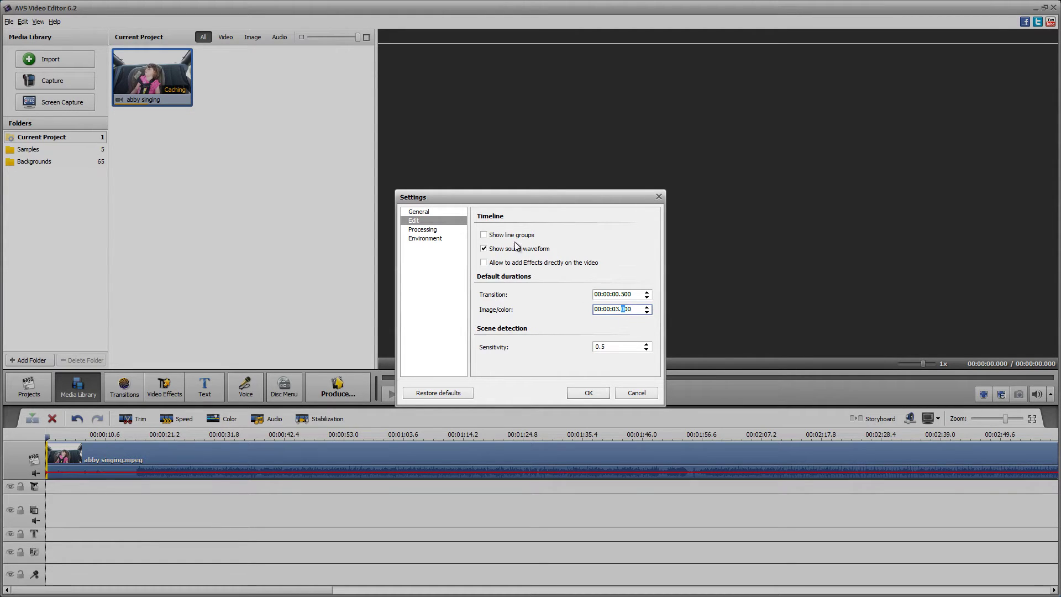
Enable autosave with the 00:03:00 interval and apply the settings.
left_click(433, 212)
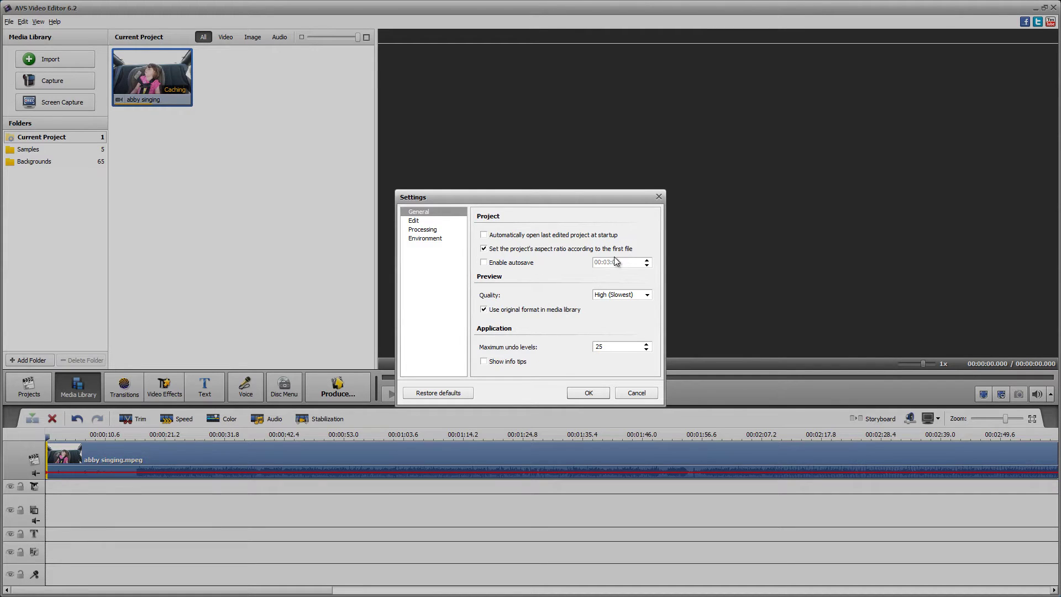
left_click(520, 263)
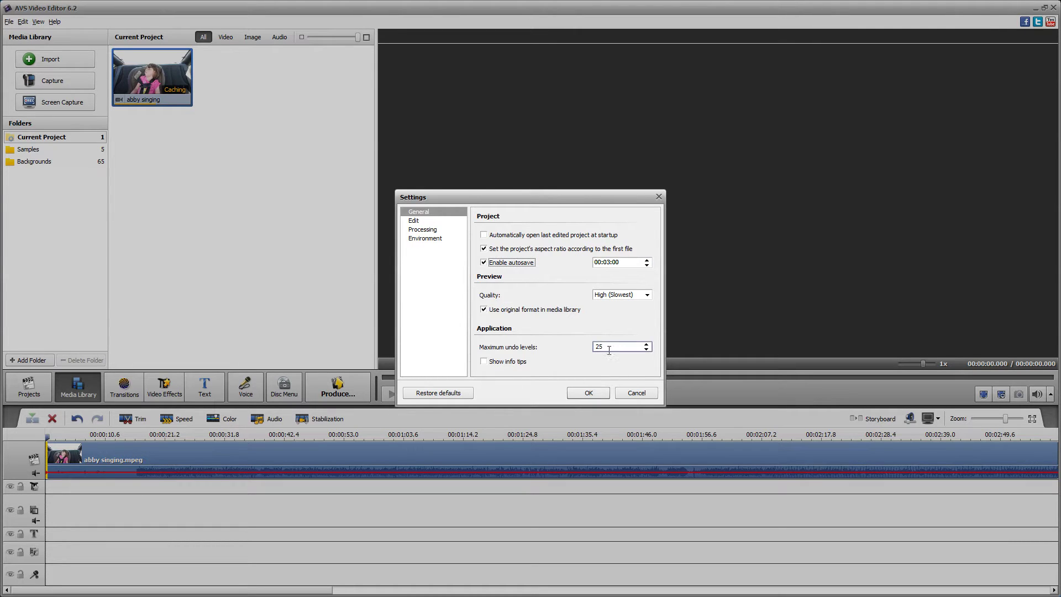
left_click(597, 397)
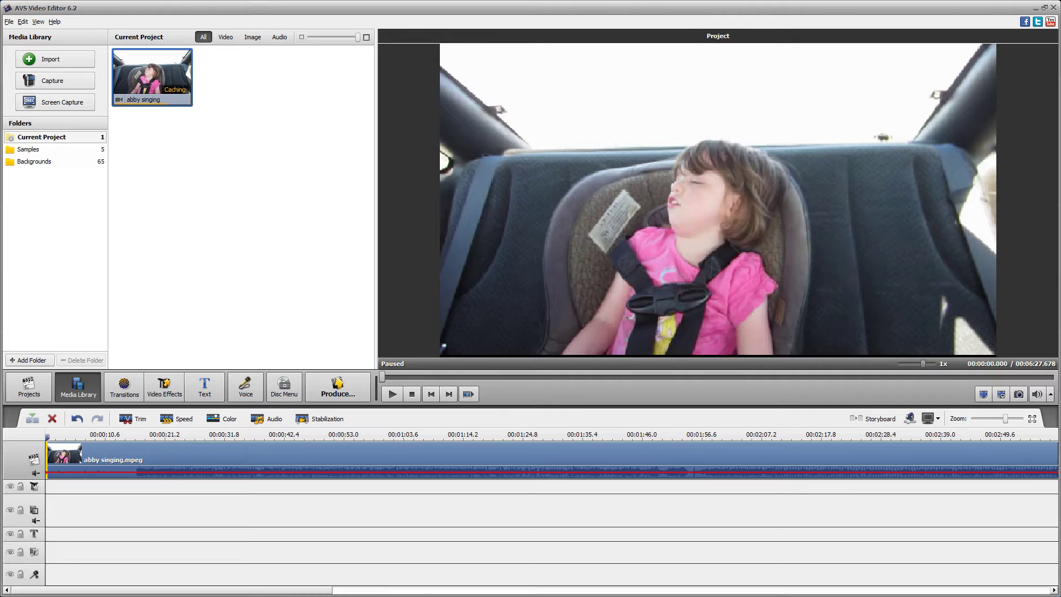
Review the computer's system information and Windows Experience Index subscores, and close the window.
key("super+Pause")
left_click_drag(419, 107, 465, 114)
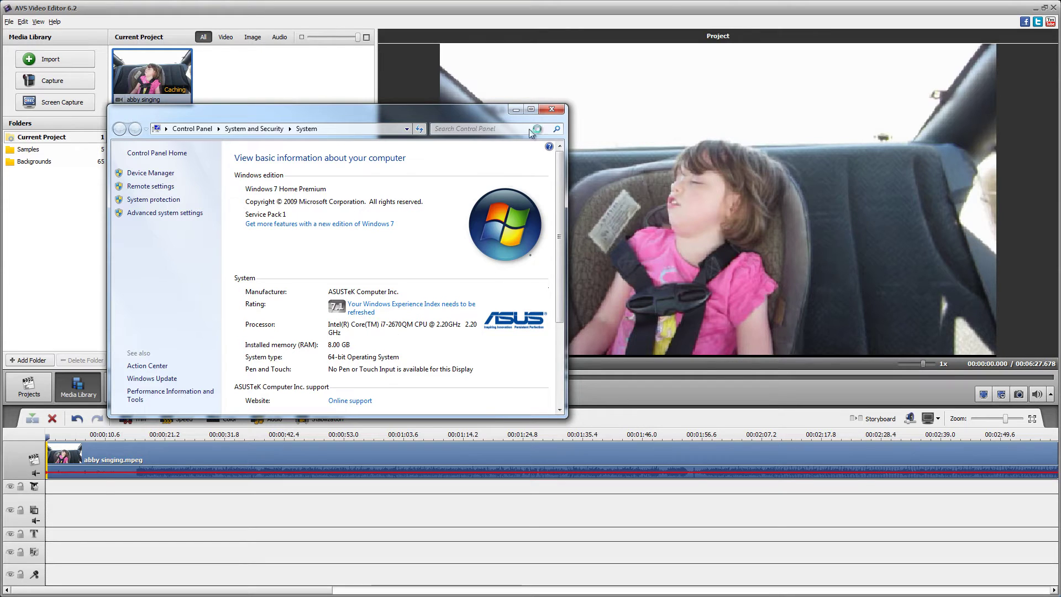
left_click_drag(567, 170, 627, 181)
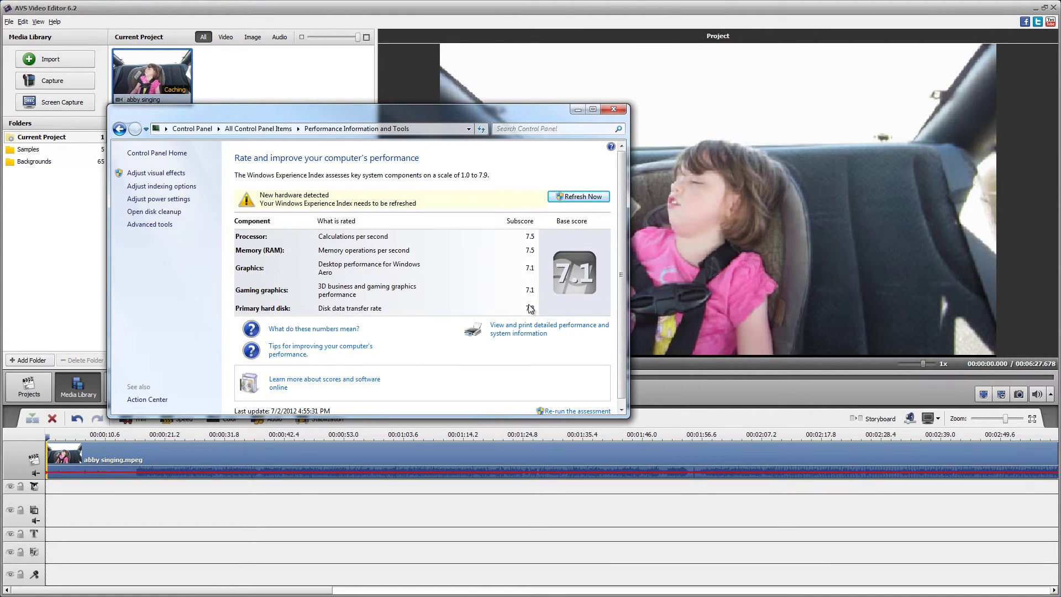
left_click(614, 109)
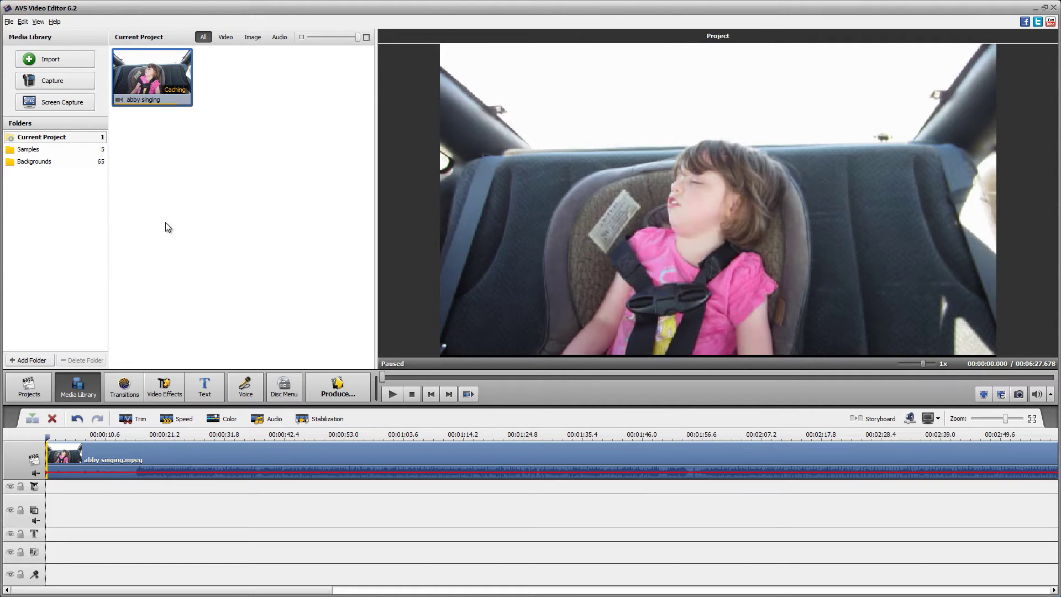
Switch to Adobe Premiere Pro, open Bad Seeds Custom.prproj, and load the capture-9.mp4 clip after 00:01:19:19 into the source monitor.
left_click(141, 71)
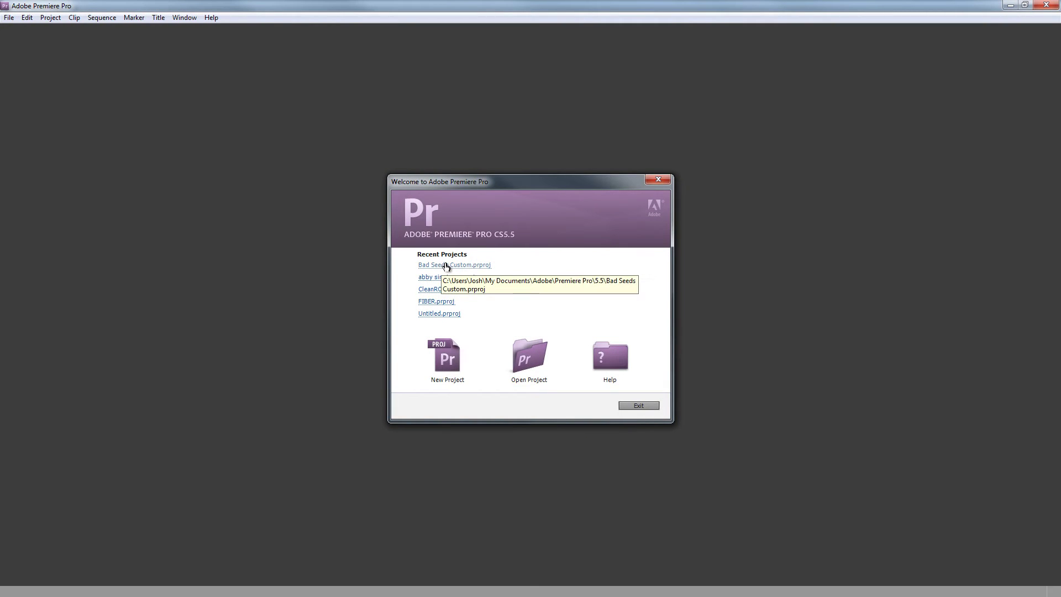
left_click(446, 265)
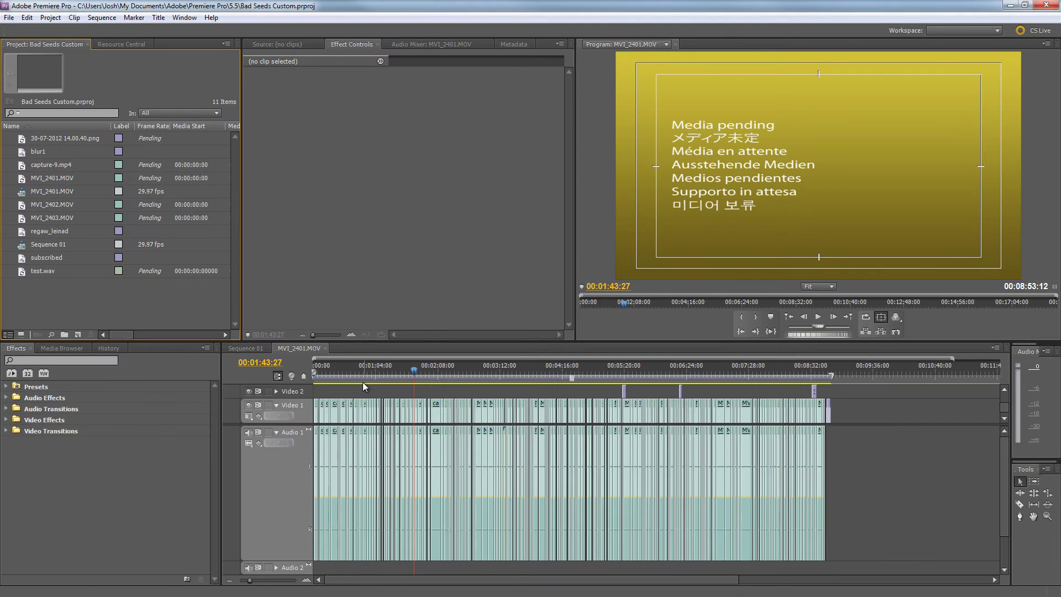
left_click(391, 377)
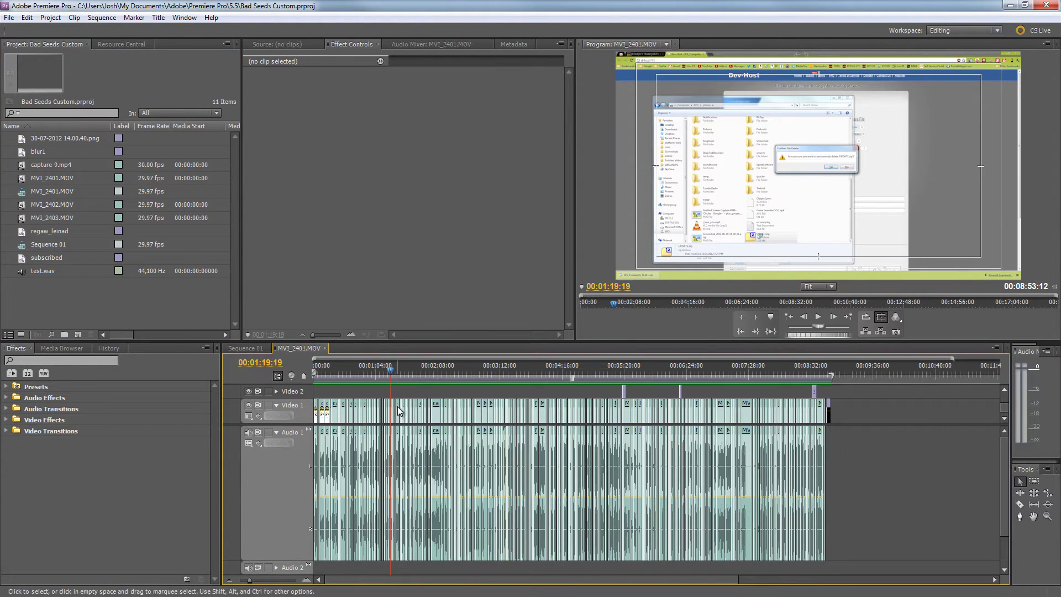
left_click(398, 404)
double_click(398, 401)
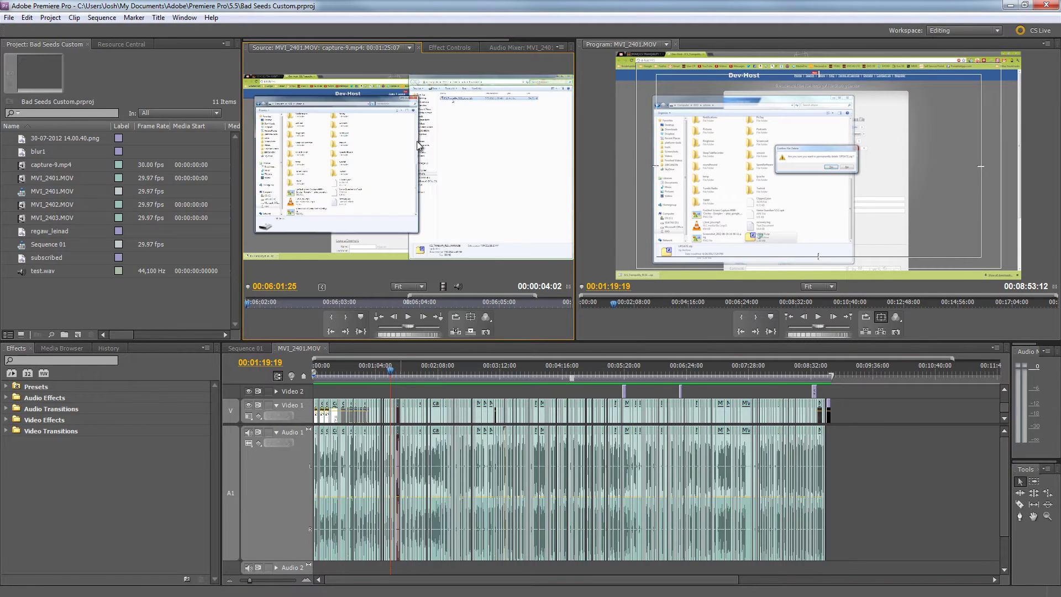
Try a horizontal Motion position of 760.0 on the capture-9.mp4 clip and close the project without saving.
left_click(448, 48)
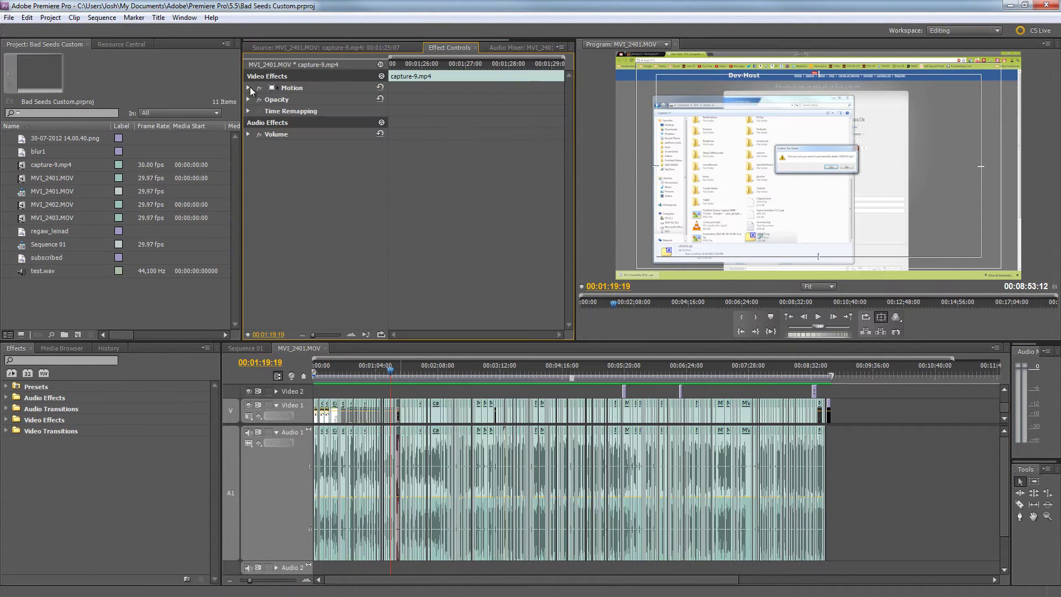
left_click_drag(319, 100, 252, 104)
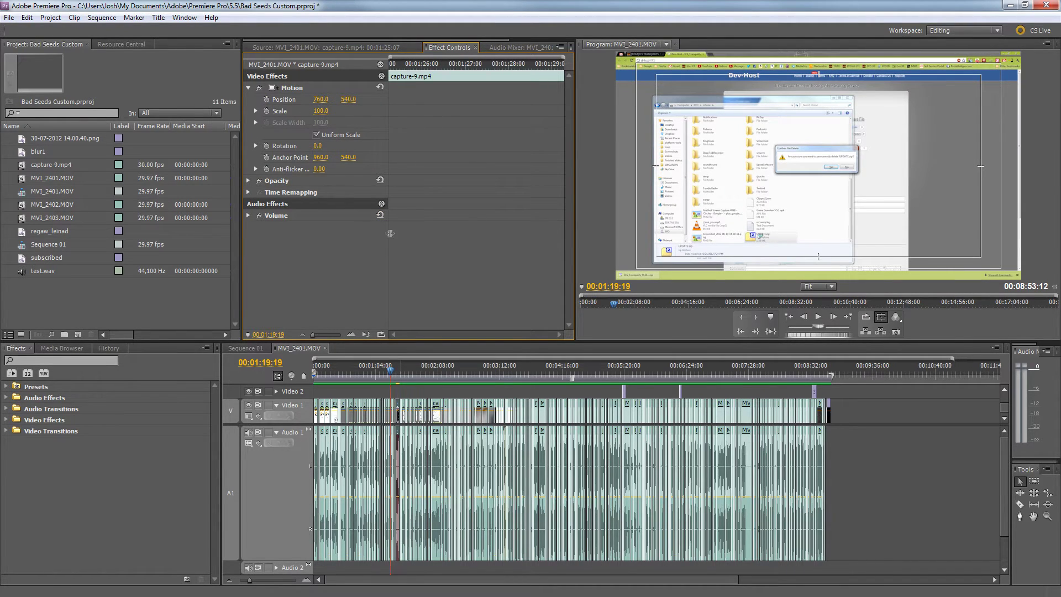
left_click(1049, 5)
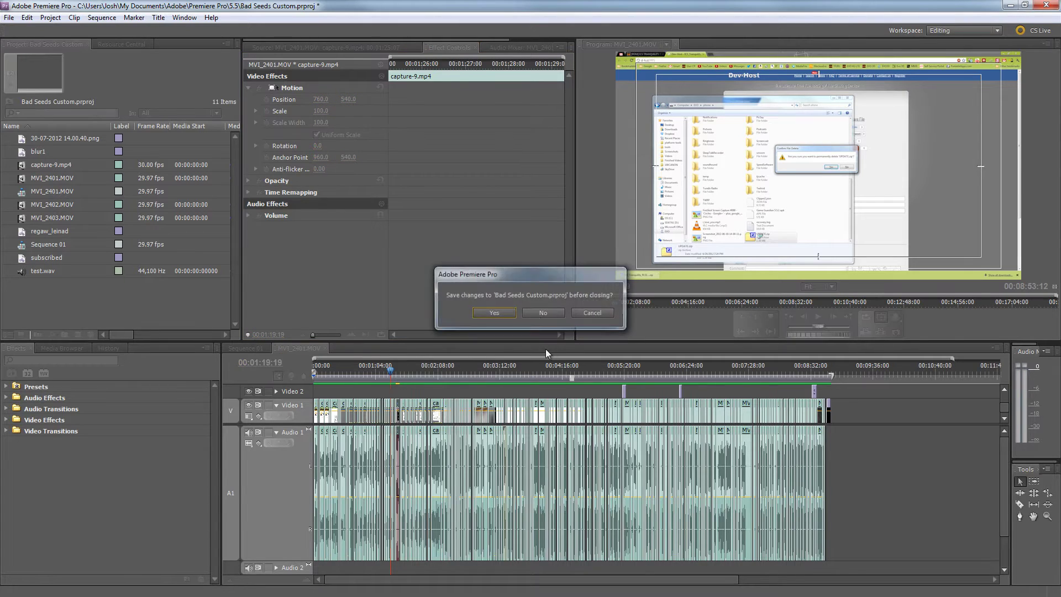
left_click(544, 315)
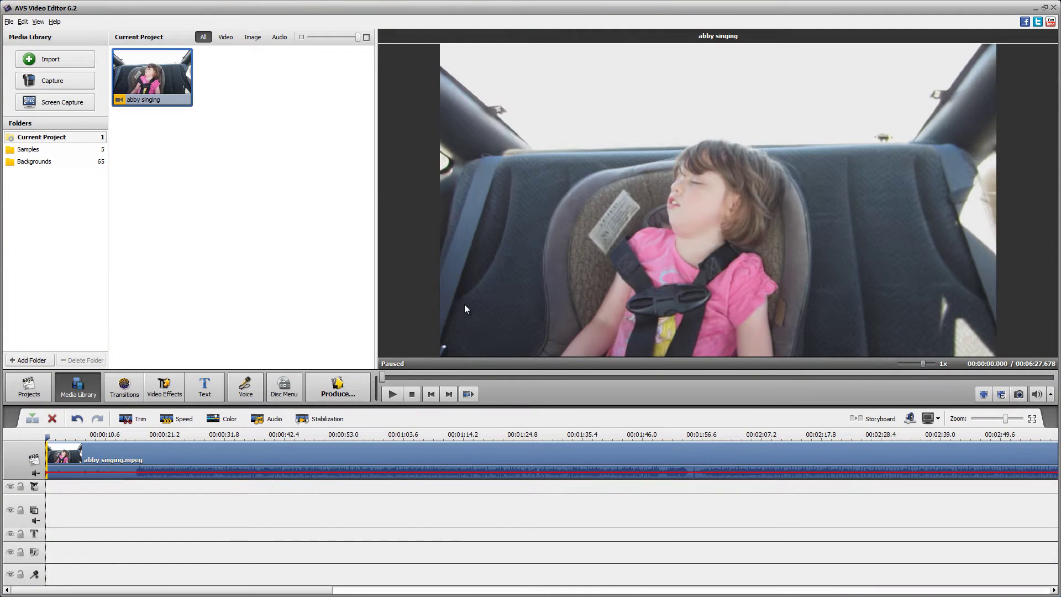
In AVS Video Editor, move the playhead to about 00:00:15.810 and lower the singing clip's audio volume line to its minimum.
left_click(132, 456)
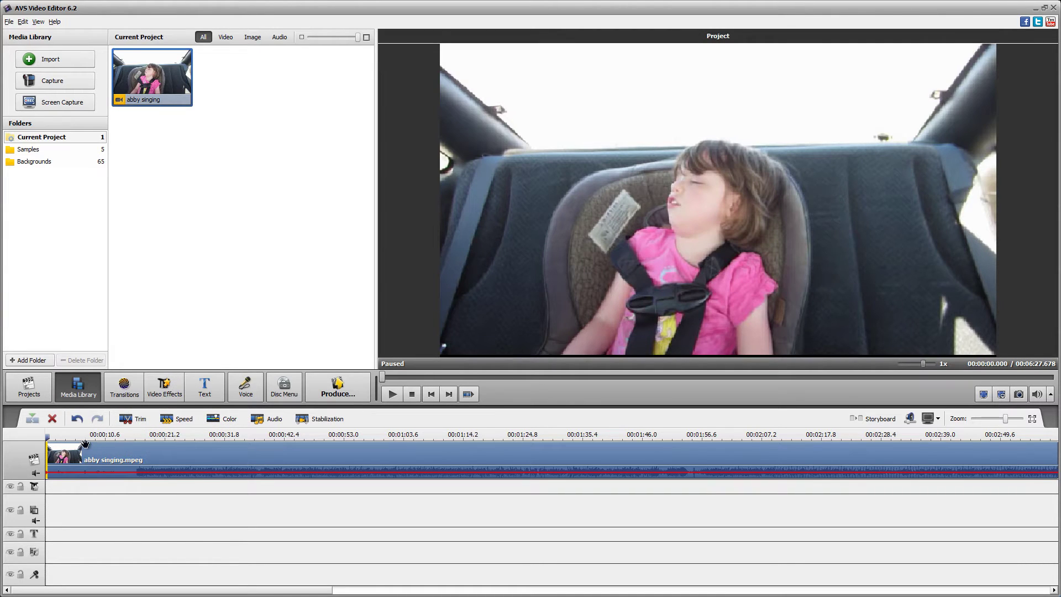
left_click(104, 437)
left_click_drag(105, 445, 134, 463)
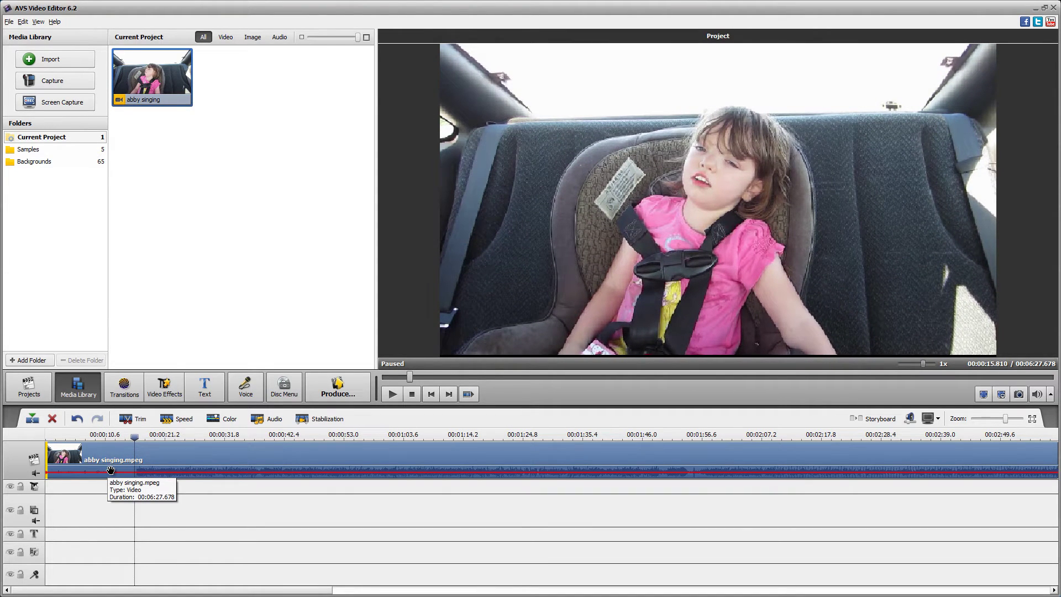
left_click_drag(111, 471, 112, 465)
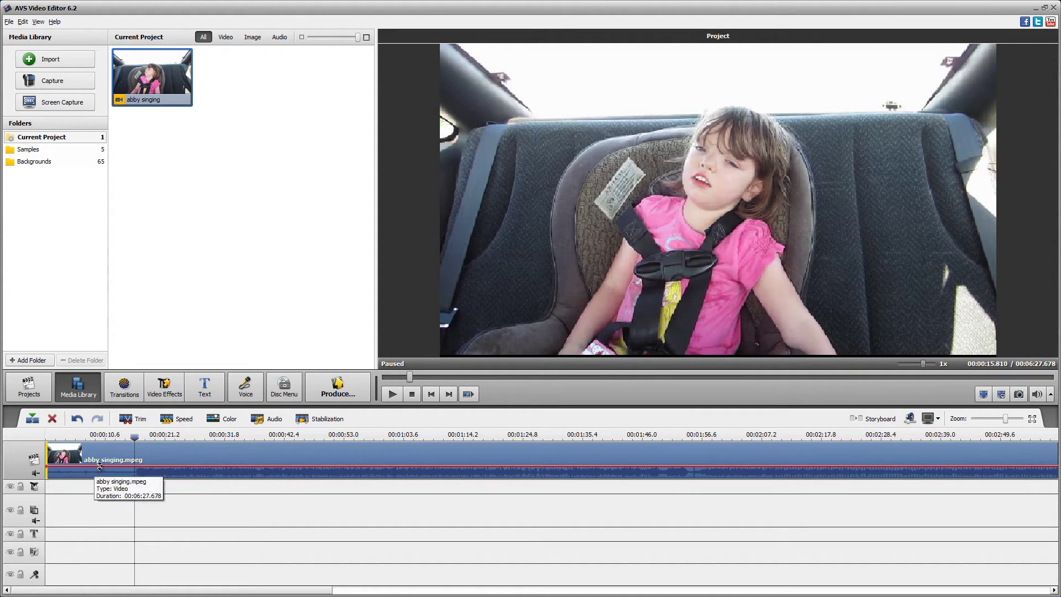
left_click_drag(100, 466, 101, 479)
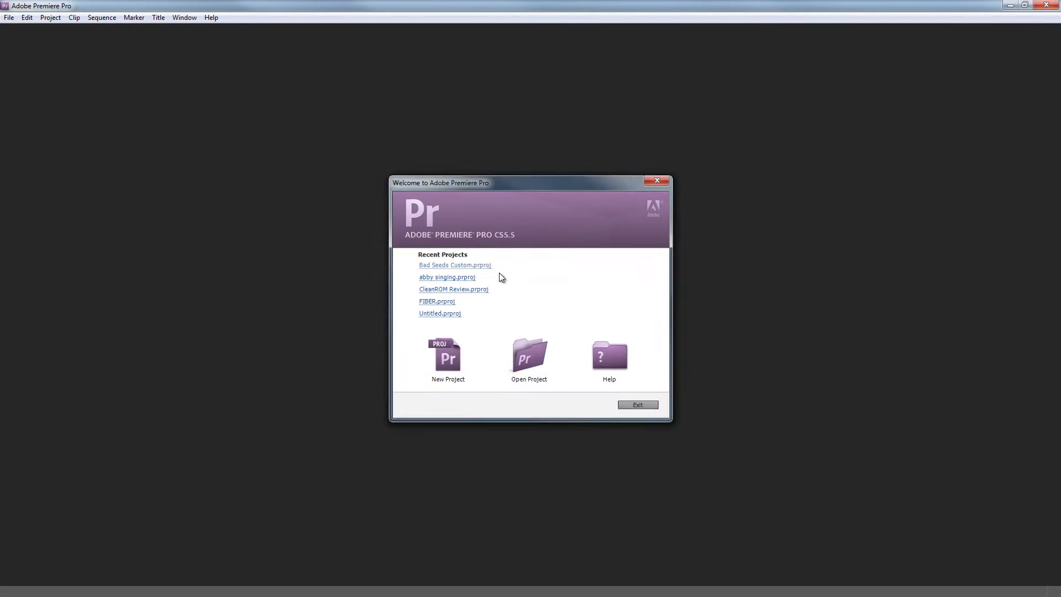
Reopen Bad Seeds Custom.prproj in Adobe Premiere Pro and examine the Audio 1 waveform in detail around 00:01:43:27.
left_click(498, 276)
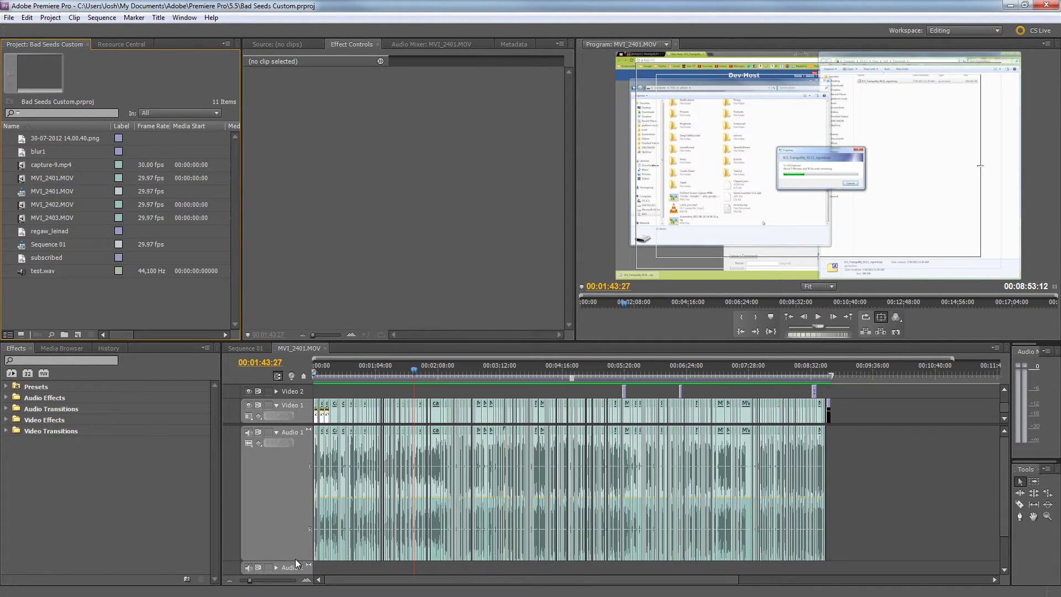
left_click_drag(295, 560, 303, 485)
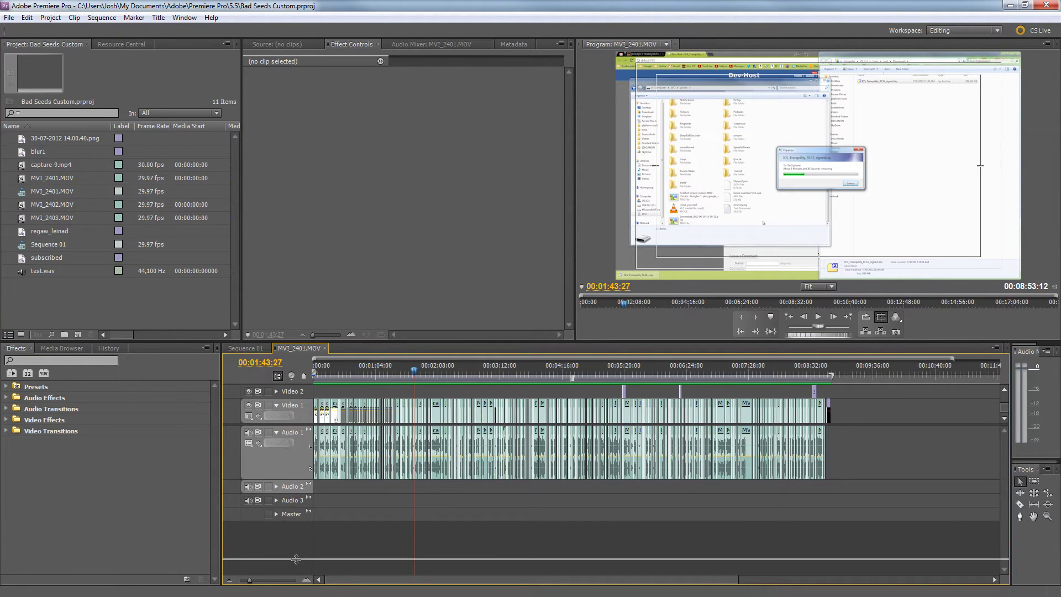
left_click_drag(296, 559, 296, 560)
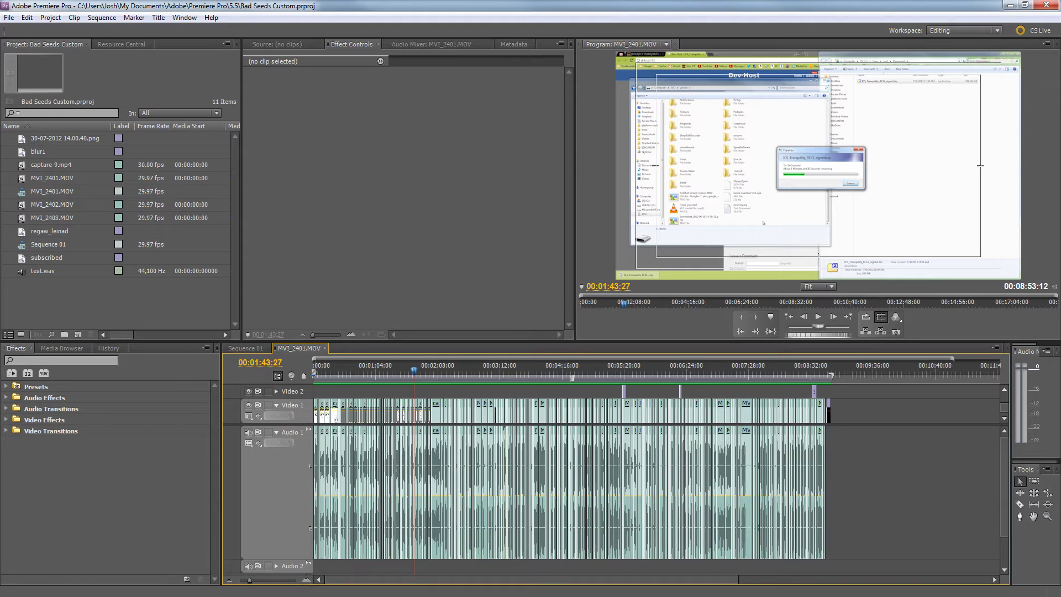
left_click(306, 579)
left_click(307, 580)
left_click(307, 579)
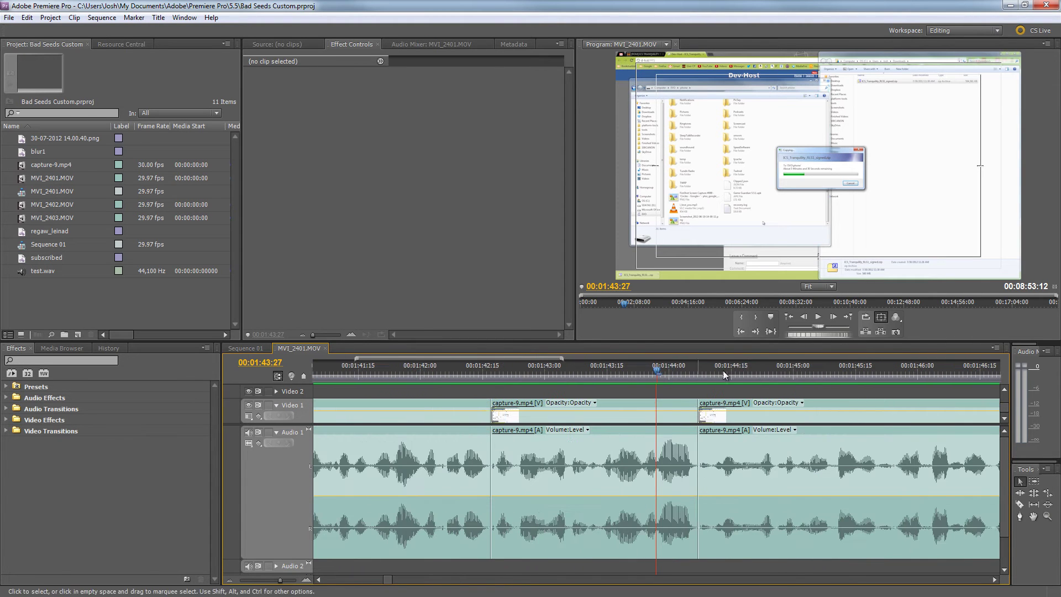
left_click(495, 369)
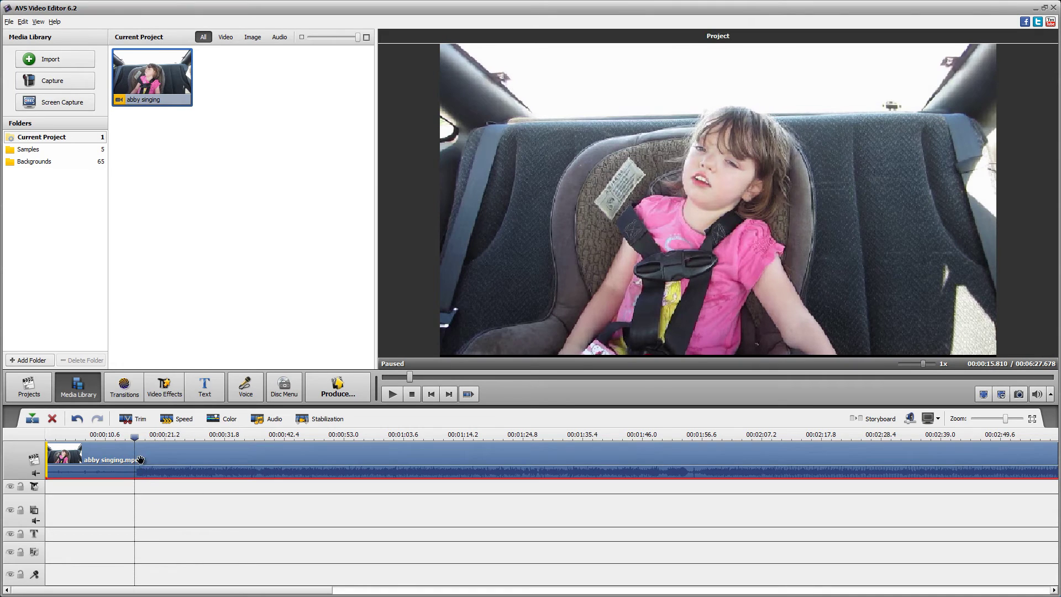
Switch back to AVS Video Editor, check the singing clip's Trim function, and move the playhead to about 00:00:15.515.
left_click(139, 418)
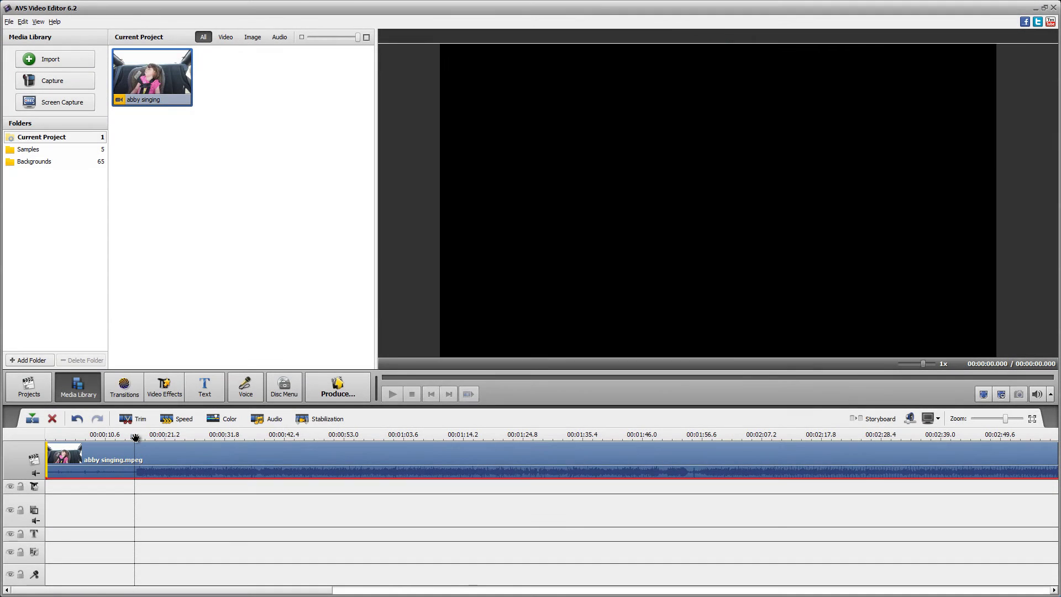
left_click_drag(135, 438, 132, 438)
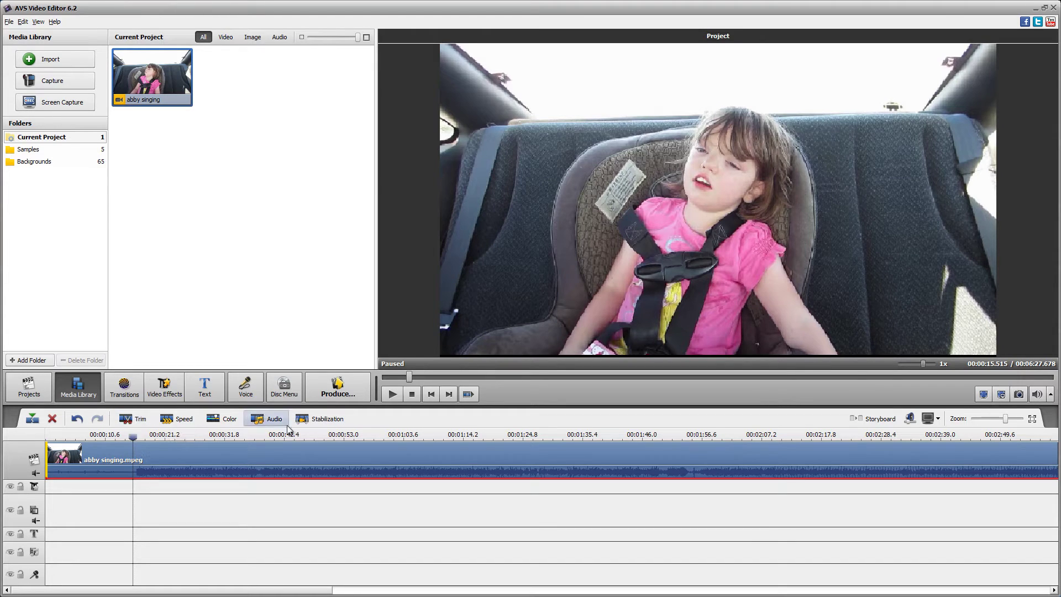
left_click(137, 419)
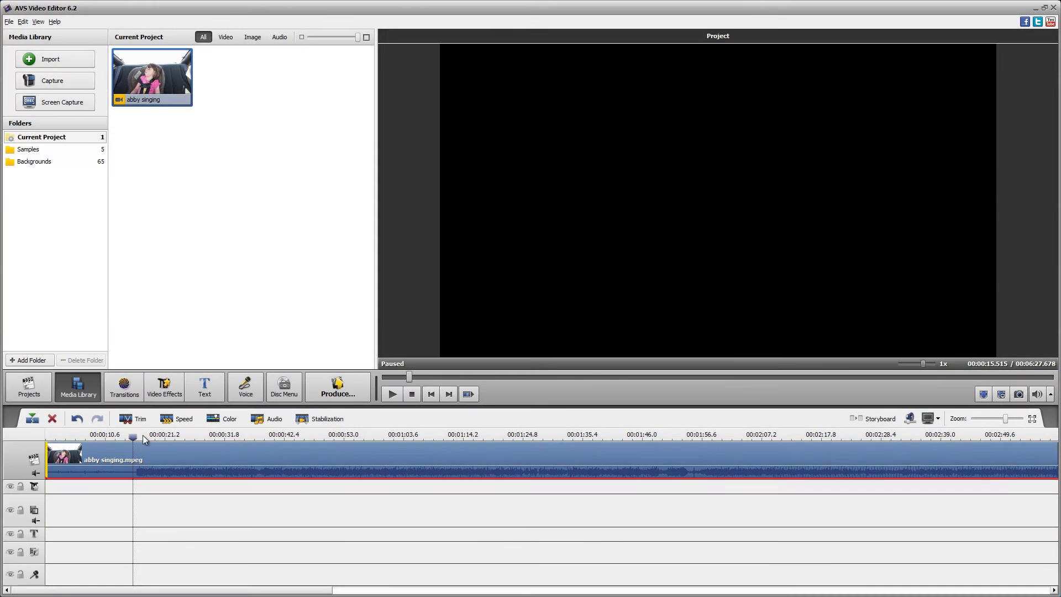
Check the editing commands, the General settings and the help options, leaving the settings unchanged.
left_click(25, 21)
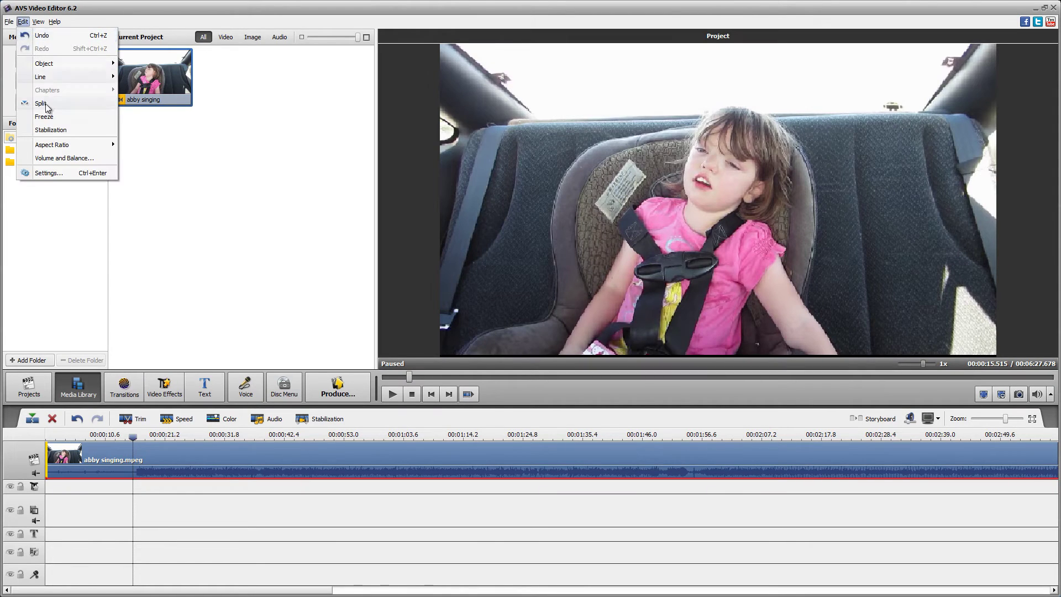
left_click(46, 174)
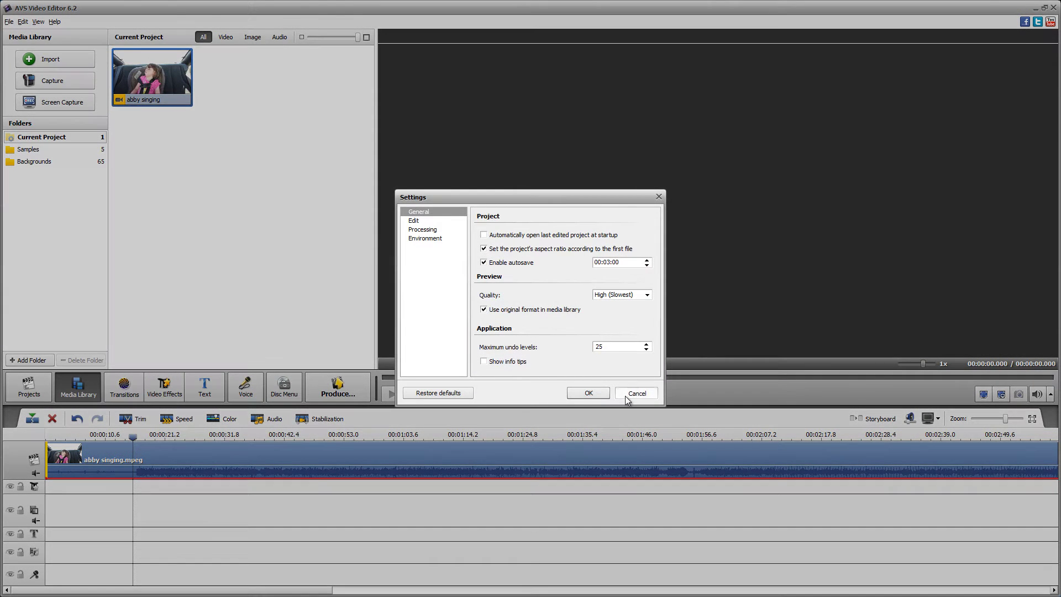
left_click(627, 396)
left_click(55, 25)
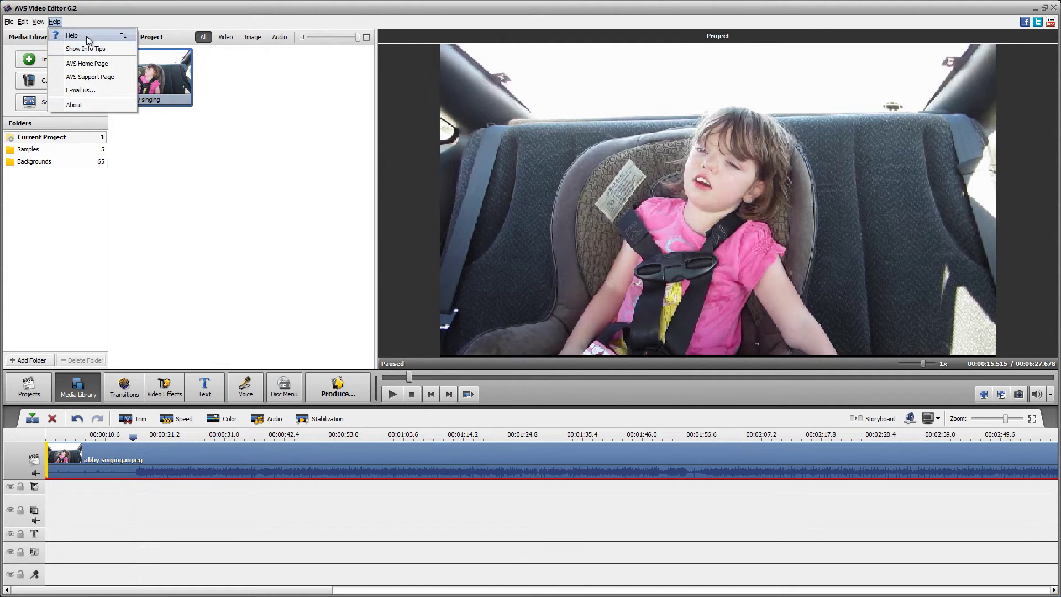
left_click(81, 345)
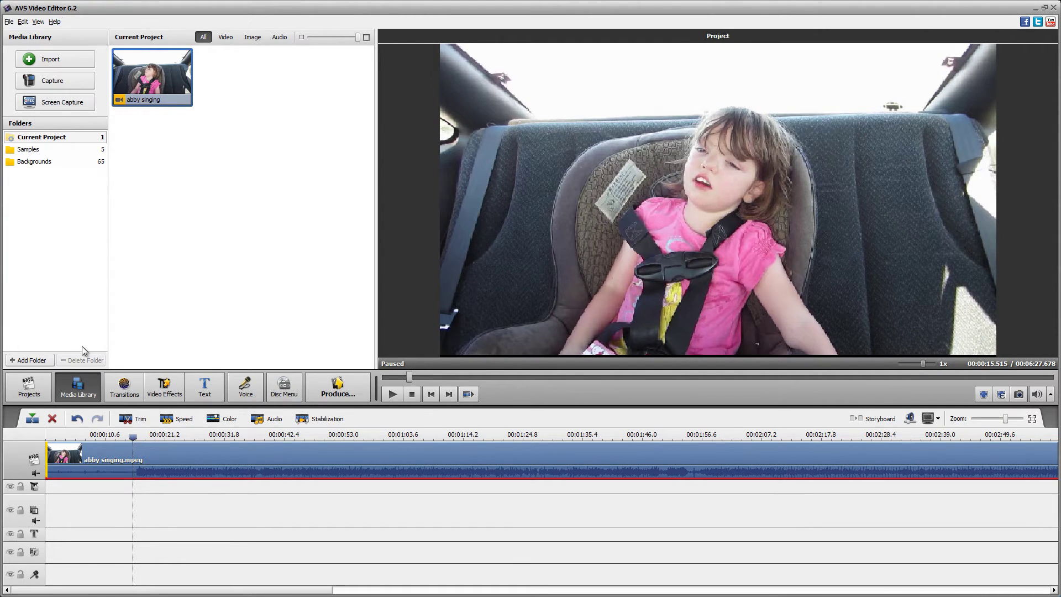
Move the playhead to about 00:00:15.613 and review the commands available for the singing clip.
left_click(132, 446)
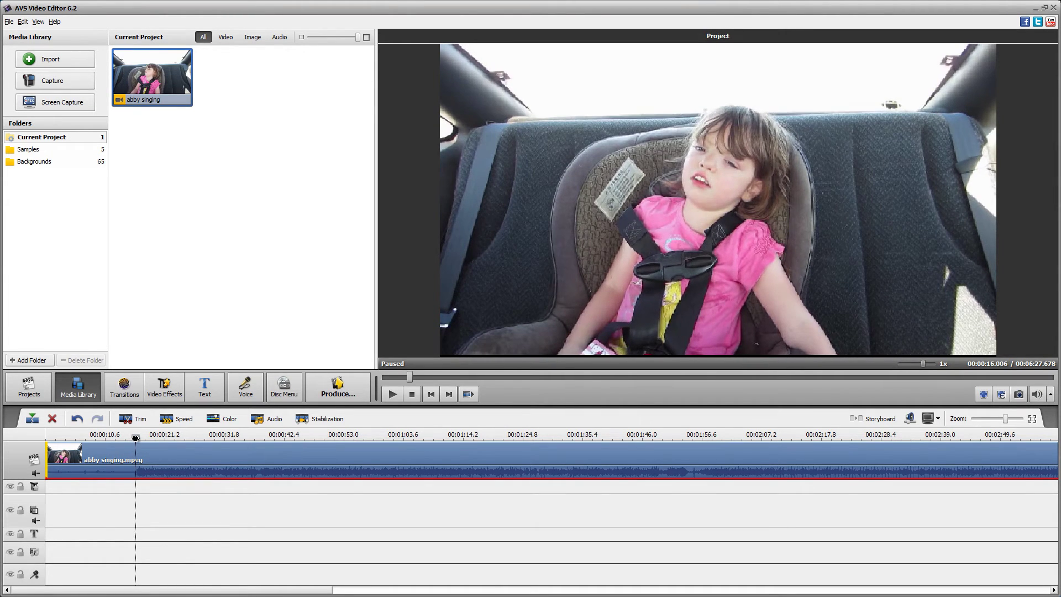
right_click(132, 454)
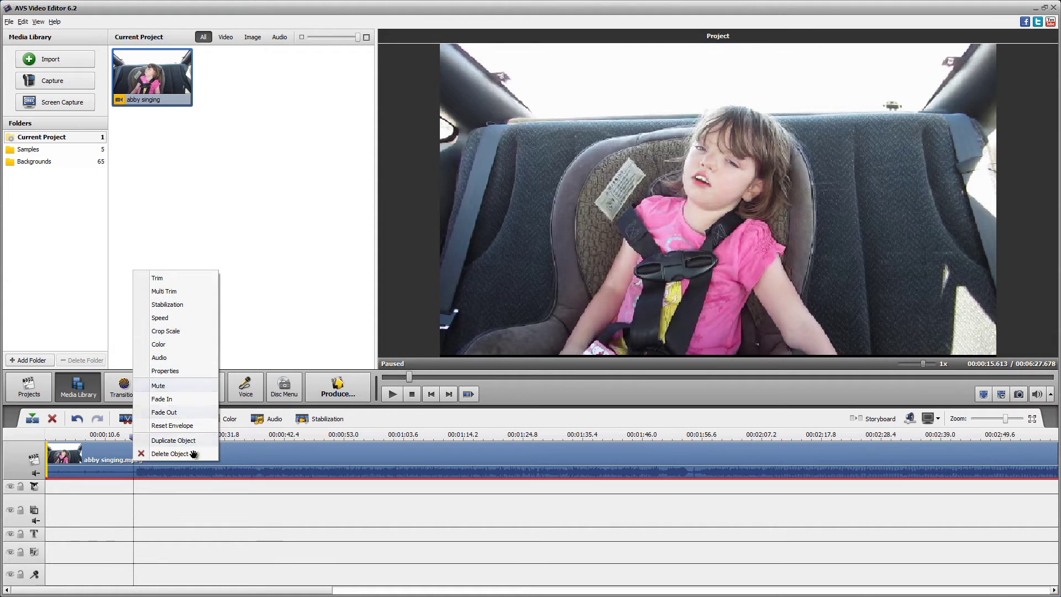
left_click(314, 558)
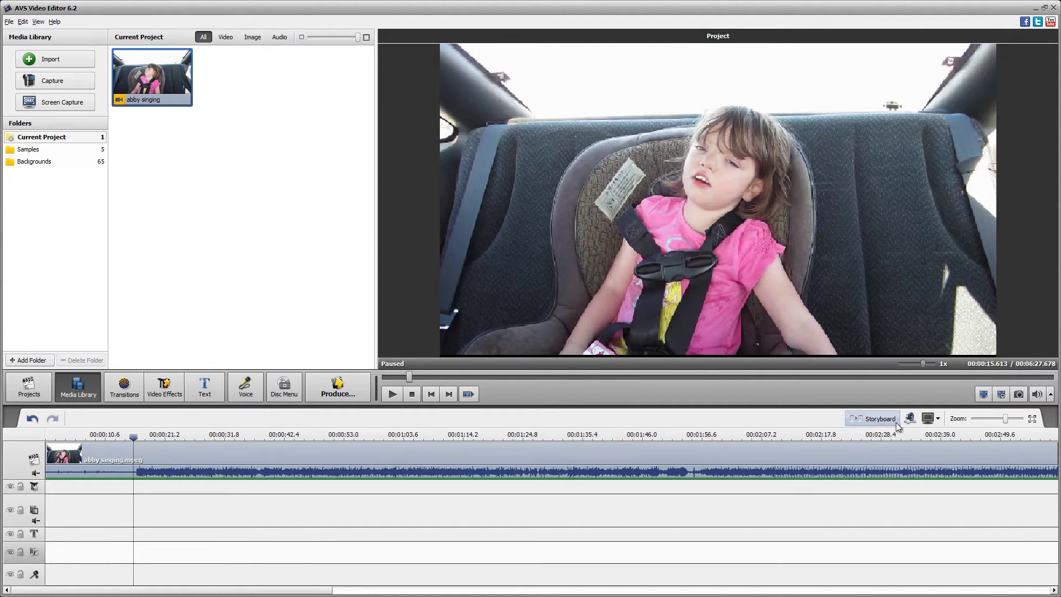
left_click_drag(1005, 420, 1014, 418)
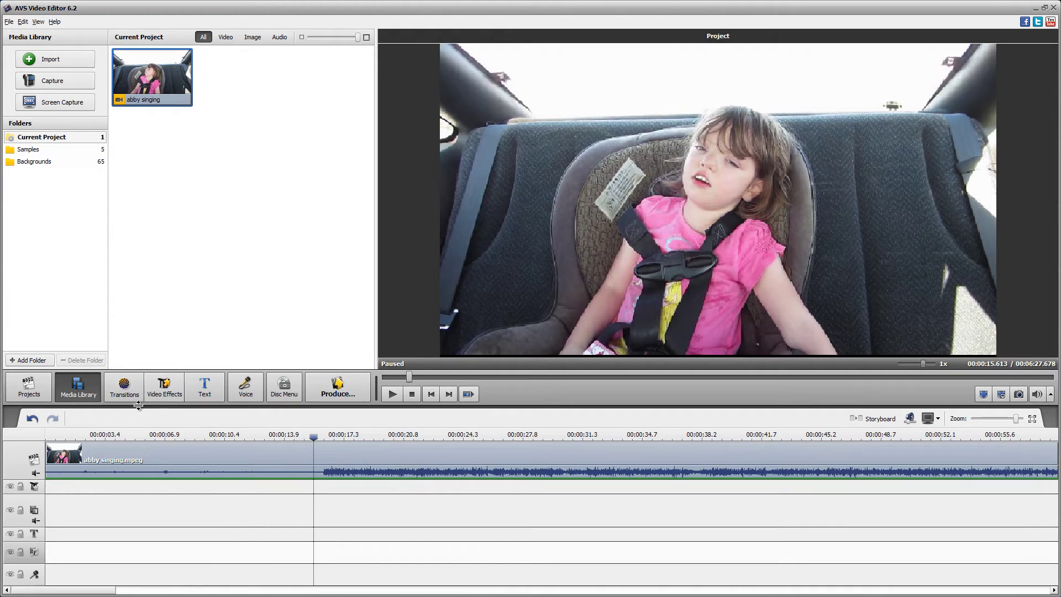
Inspect the singing clip's start and end time options in the Trim dialog and cancel it.
left_click(33, 419)
right_click(314, 448)
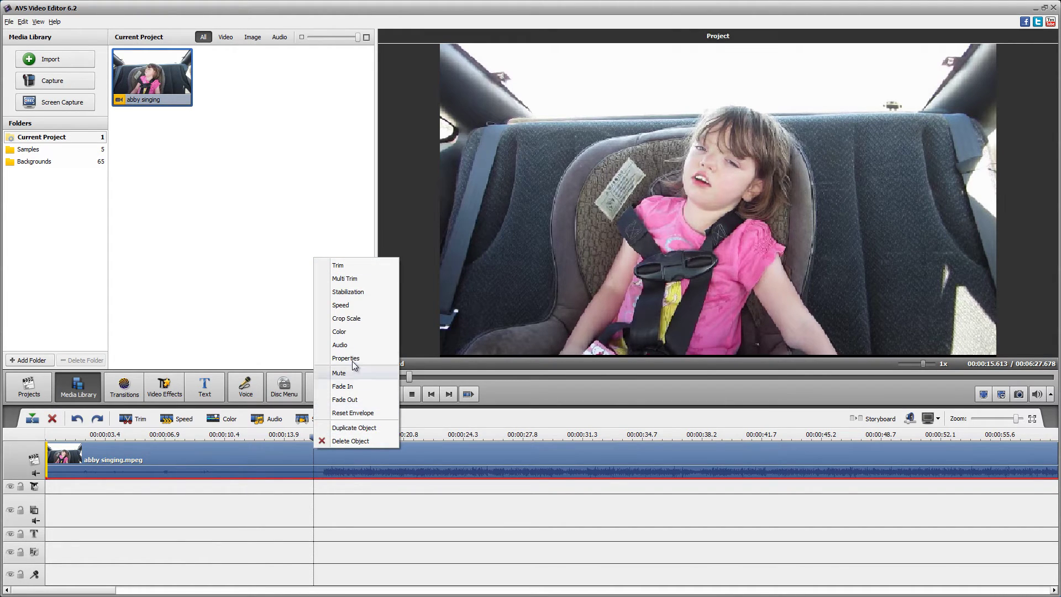
left_click(354, 263)
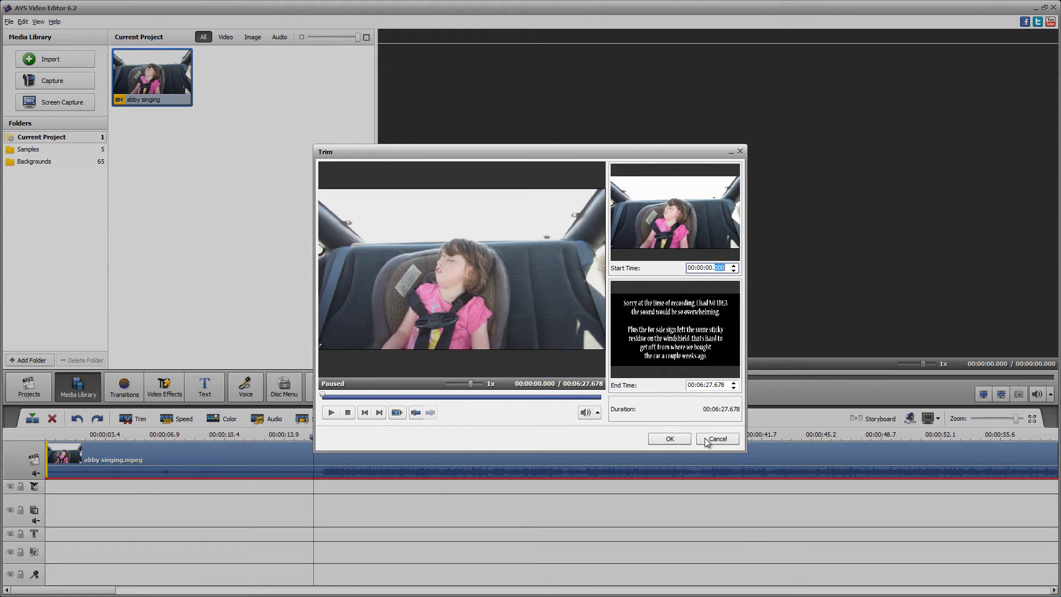
left_click(709, 440)
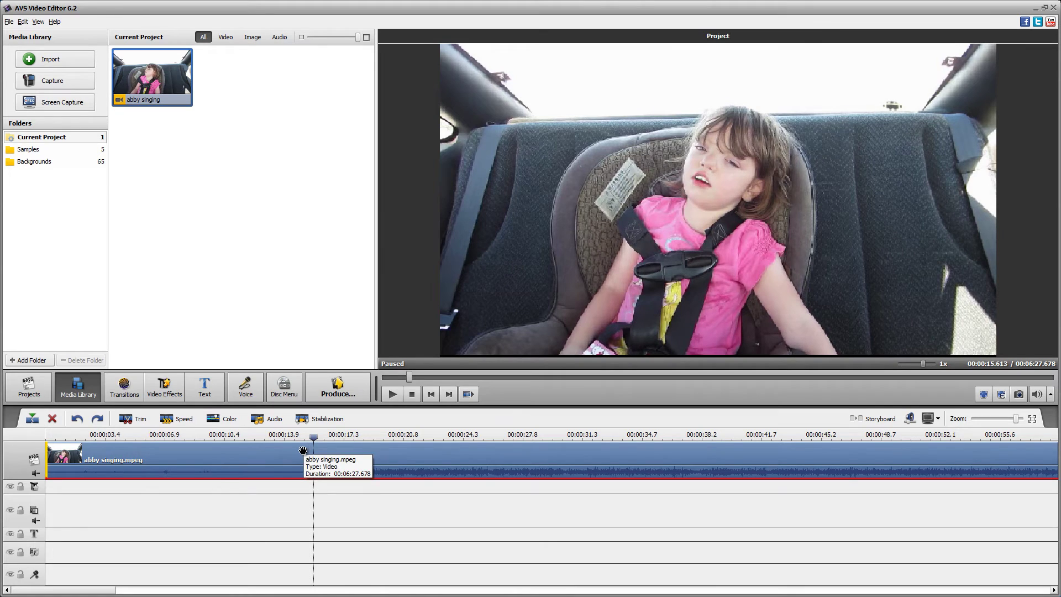
Turn on the info tips, read the one about the Media Library and close it.
left_click(54, 21)
left_click(154, 74)
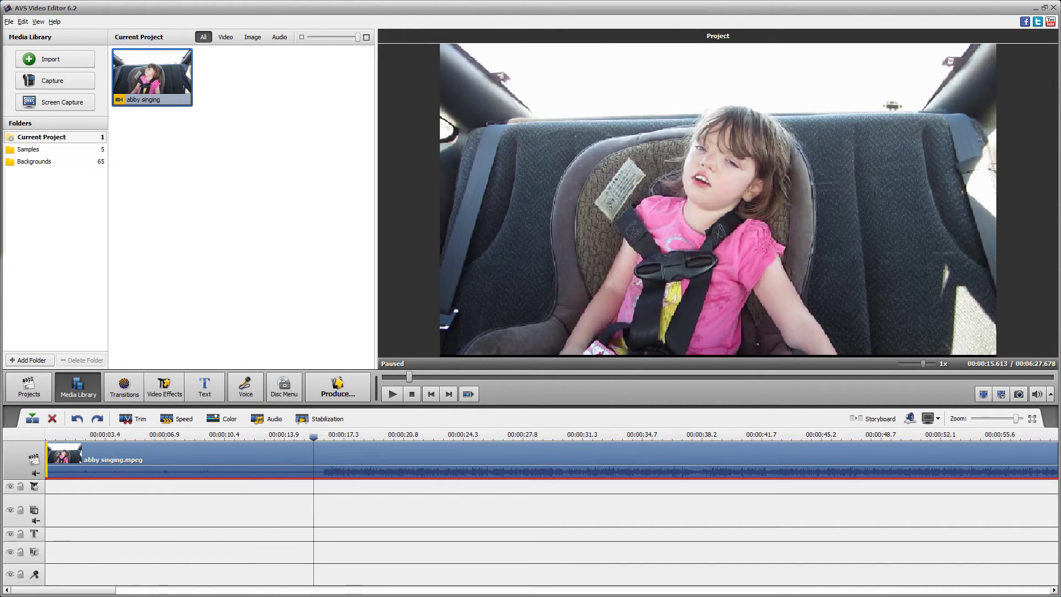
left_click(54, 21)
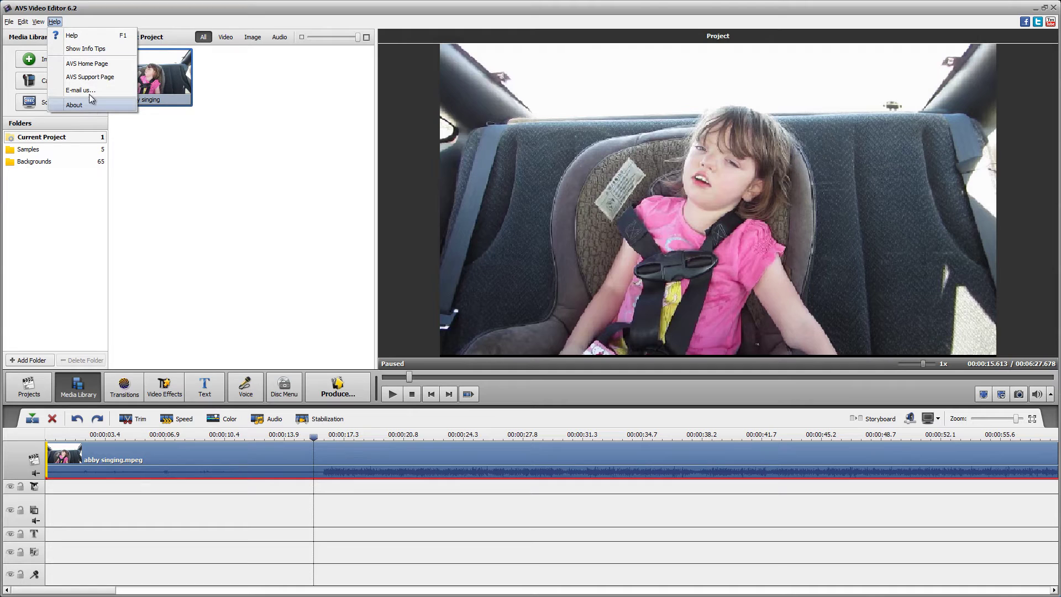
left_click(88, 48)
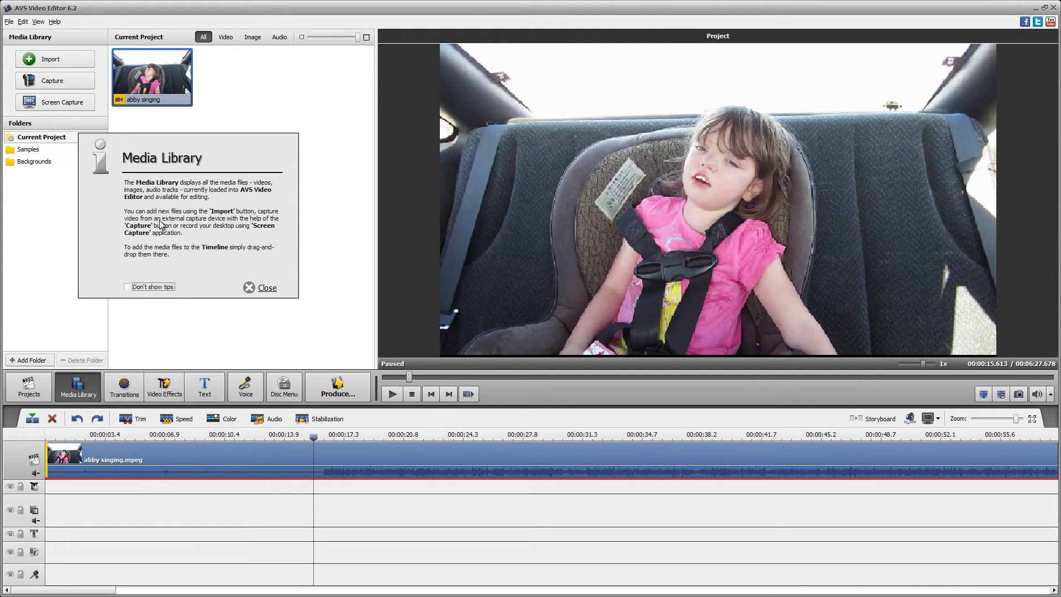
left_click(266, 288)
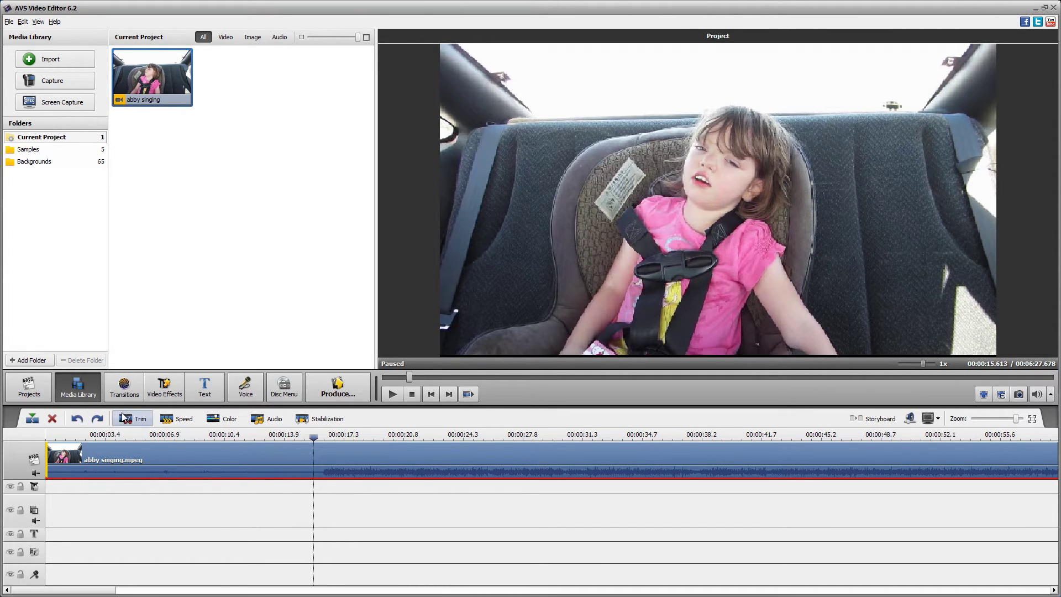
Split the singing clip at about 00:00:15.817 and again at about 00:00:18.177.
left_click(297, 434)
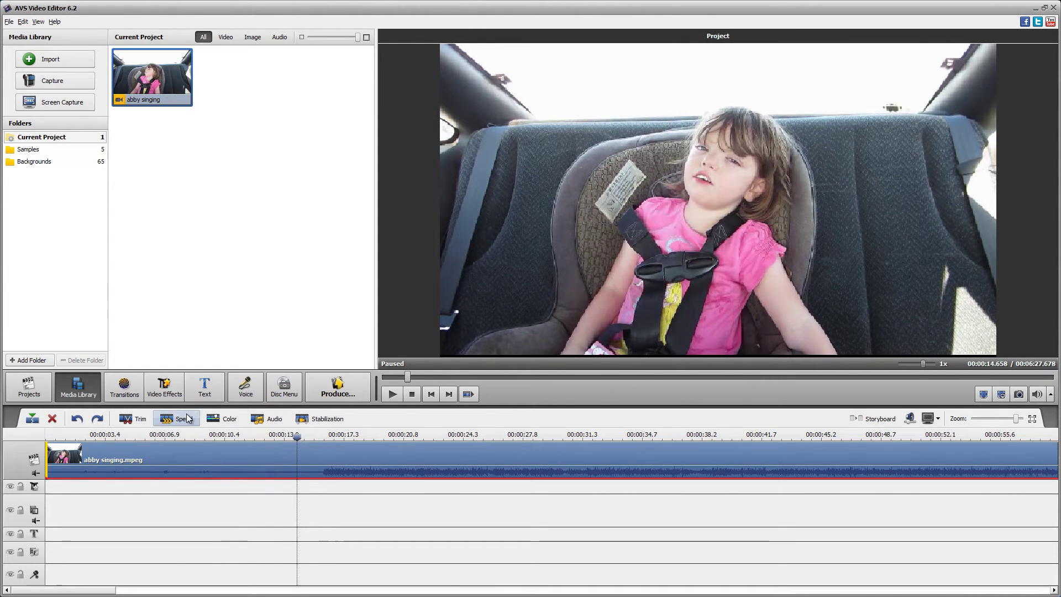
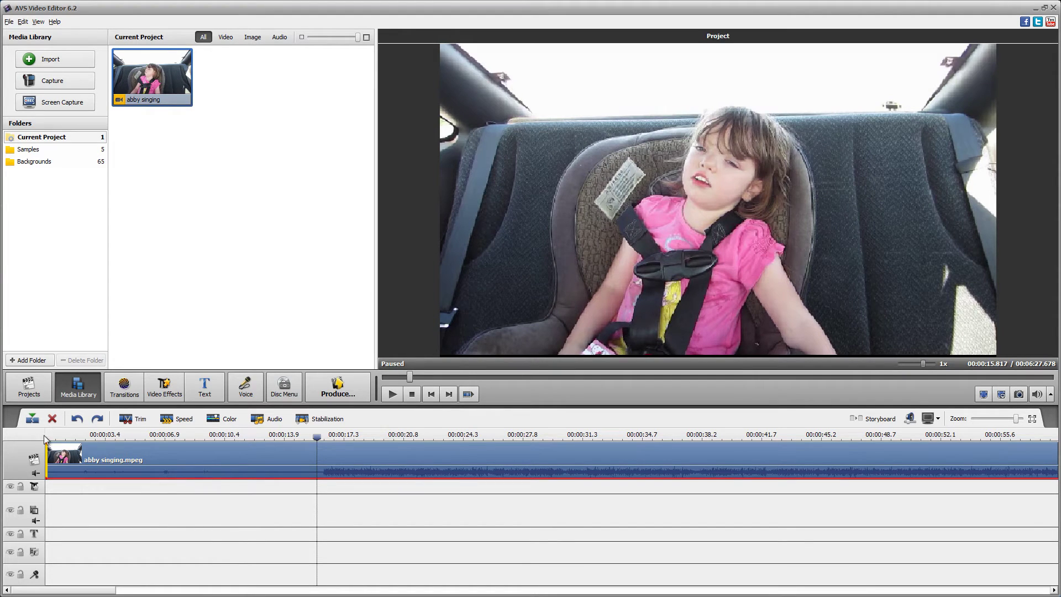
left_click(32, 419)
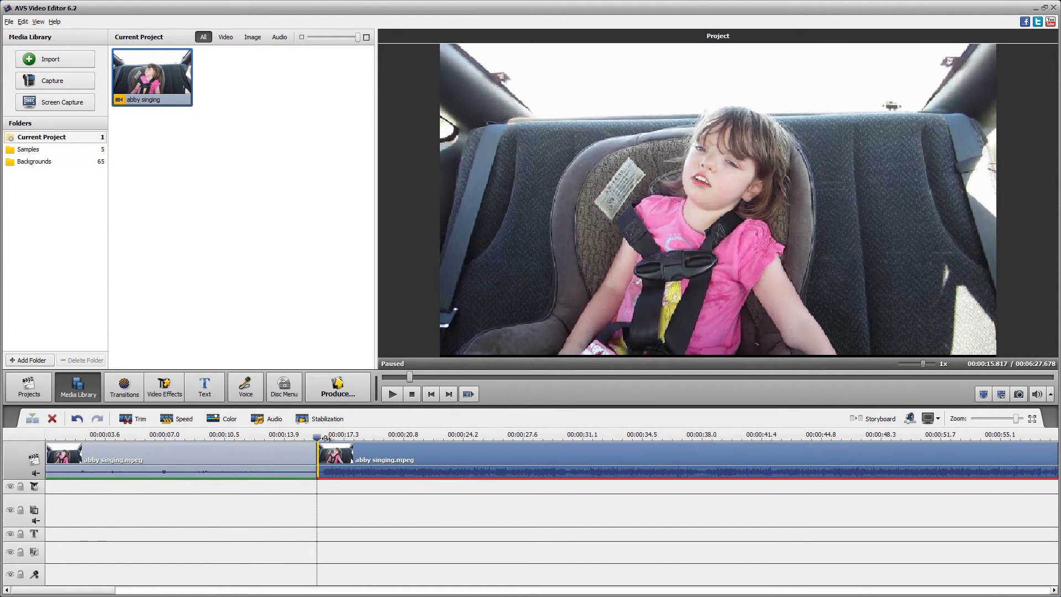
left_click_drag(317, 437, 358, 436)
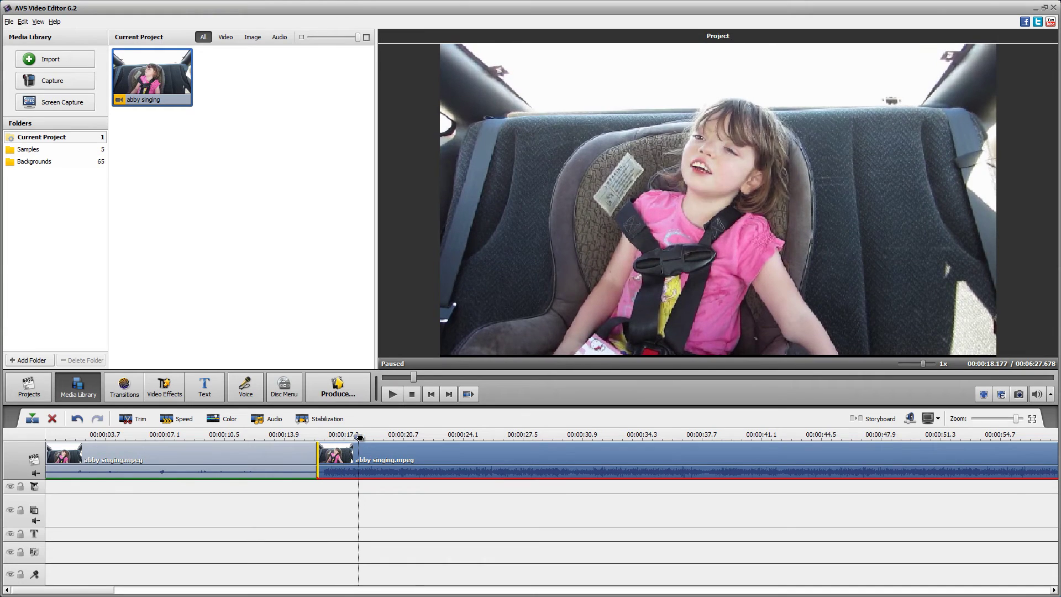
key("ctrl+t")
Examine the file properties of the short middle segment and the commands available for it.
left_click(337, 454)
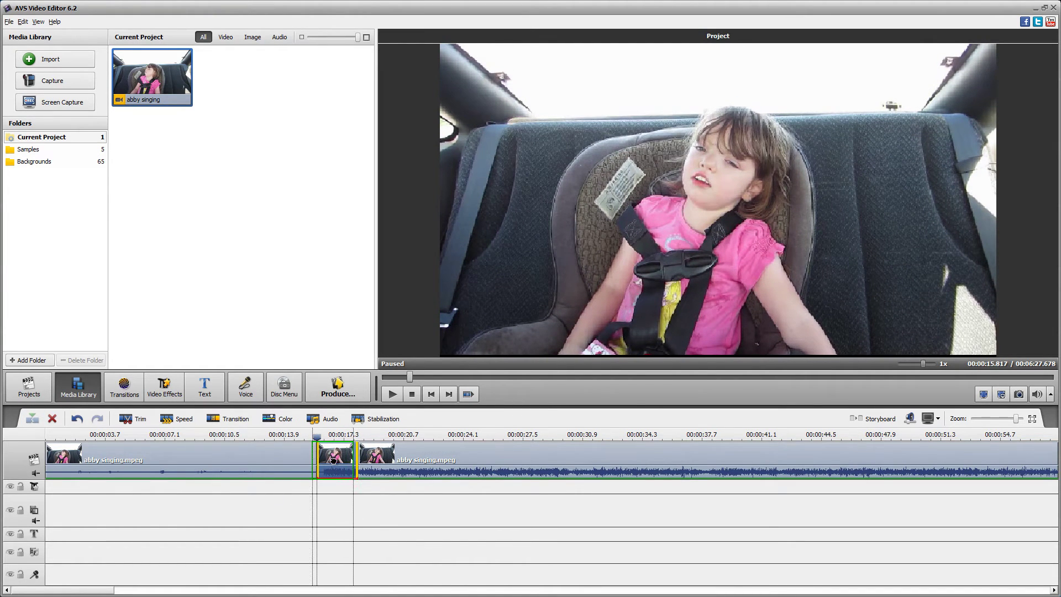
right_click(348, 457)
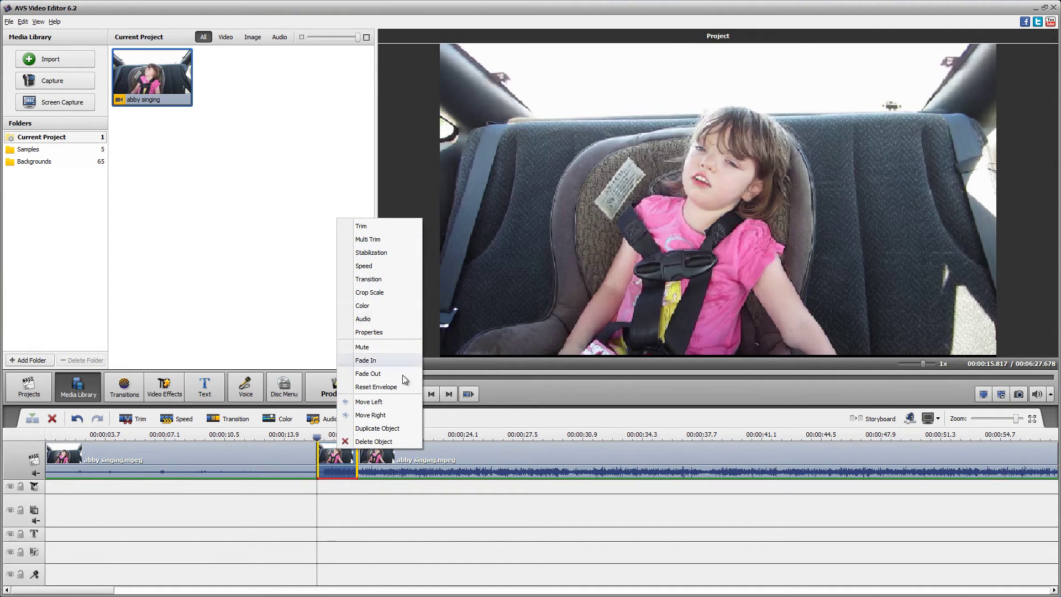
left_click(369, 332)
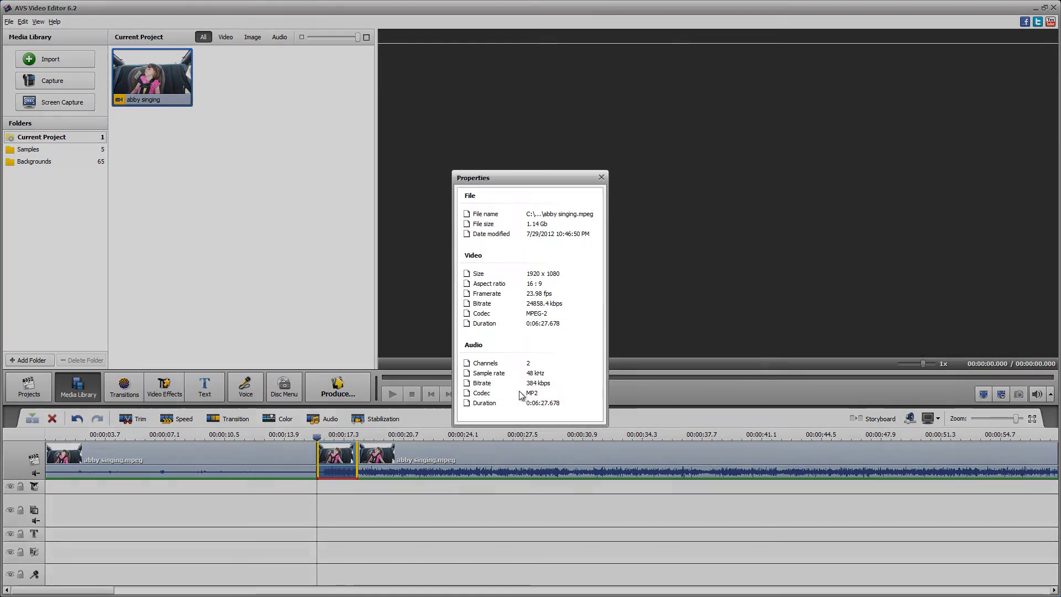
left_click(602, 178)
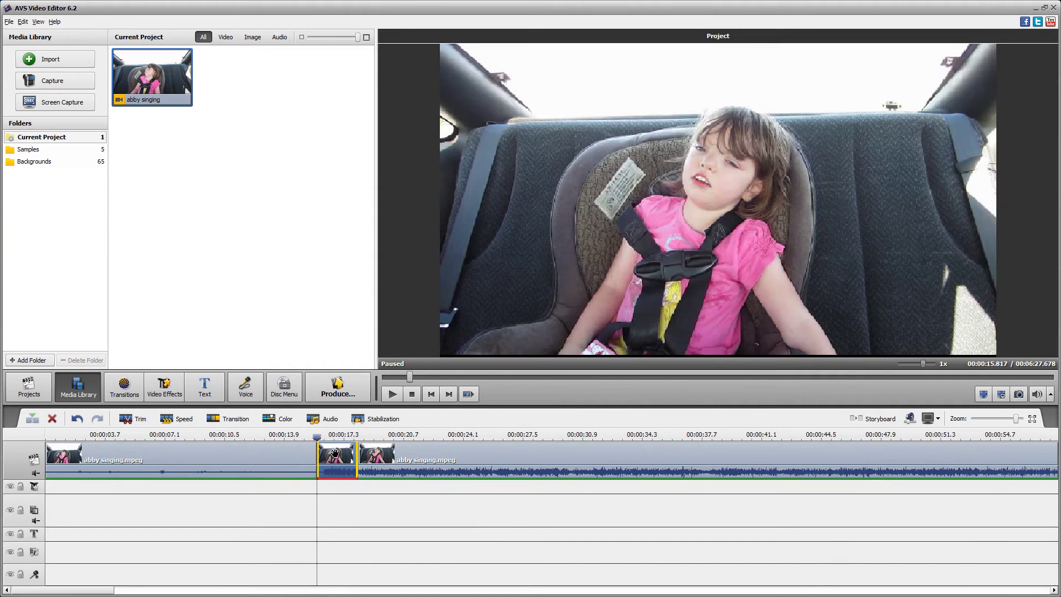
right_click(336, 454)
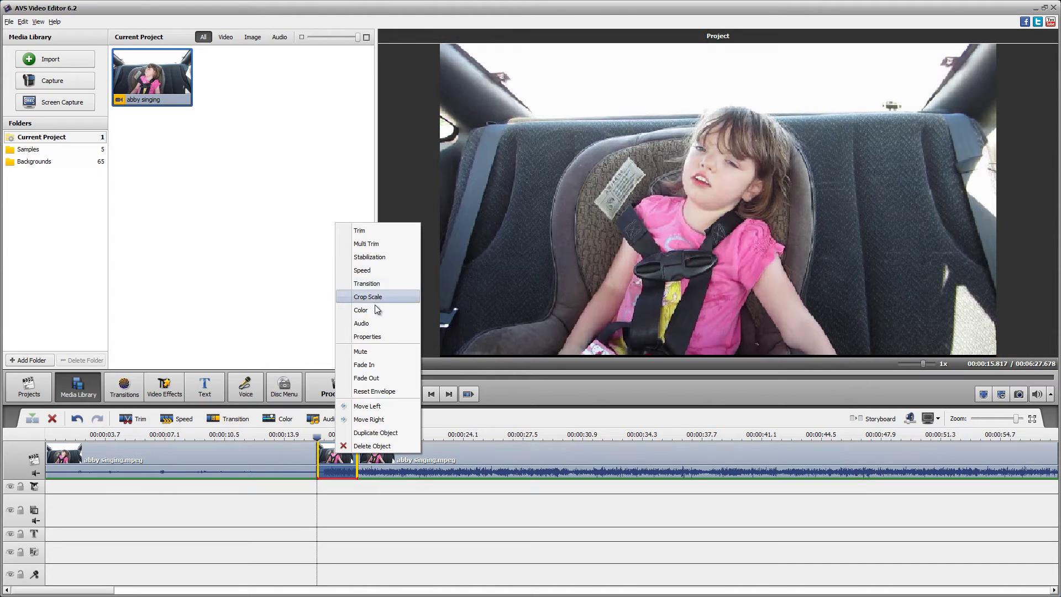
left_click(360, 351)
Place the singing clip on the overlay track at about 00:00:16.069 and shrink its picture into the frame's lower-right corner.
left_click_drag(152, 77, 322, 510)
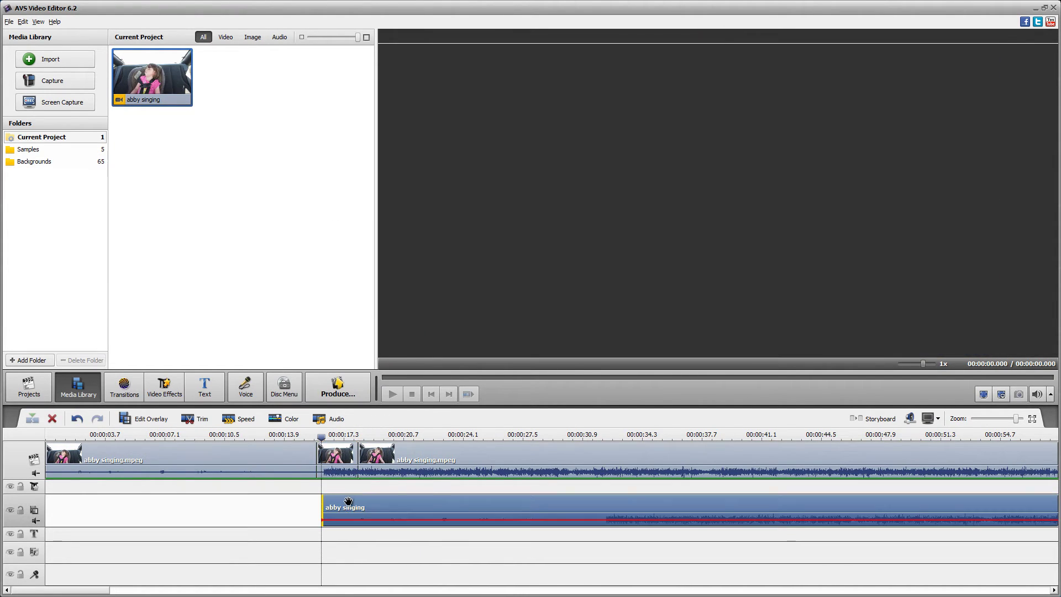
right_click(347, 502)
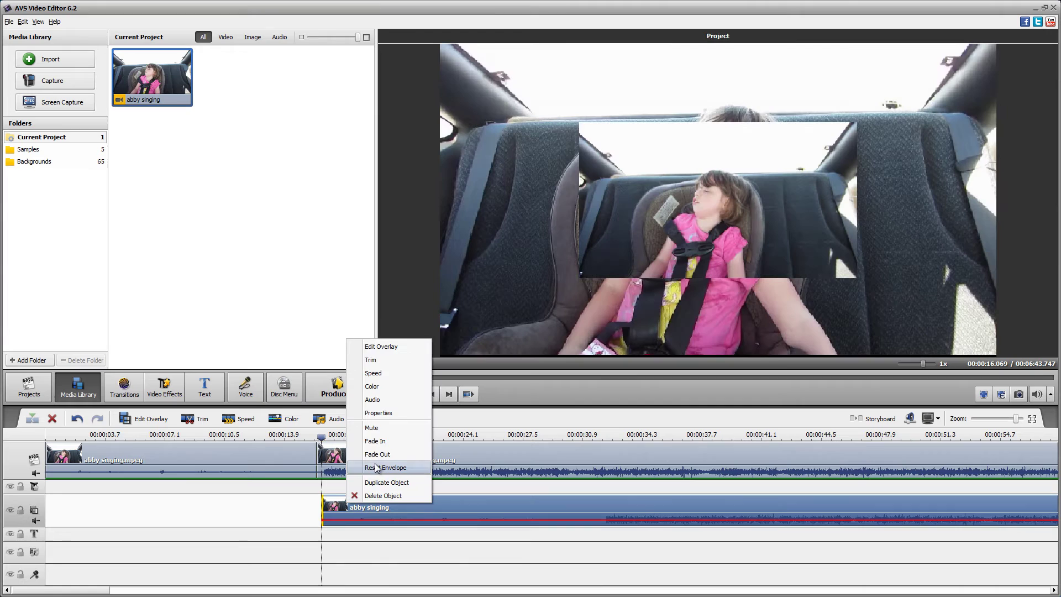
left_click(381, 347)
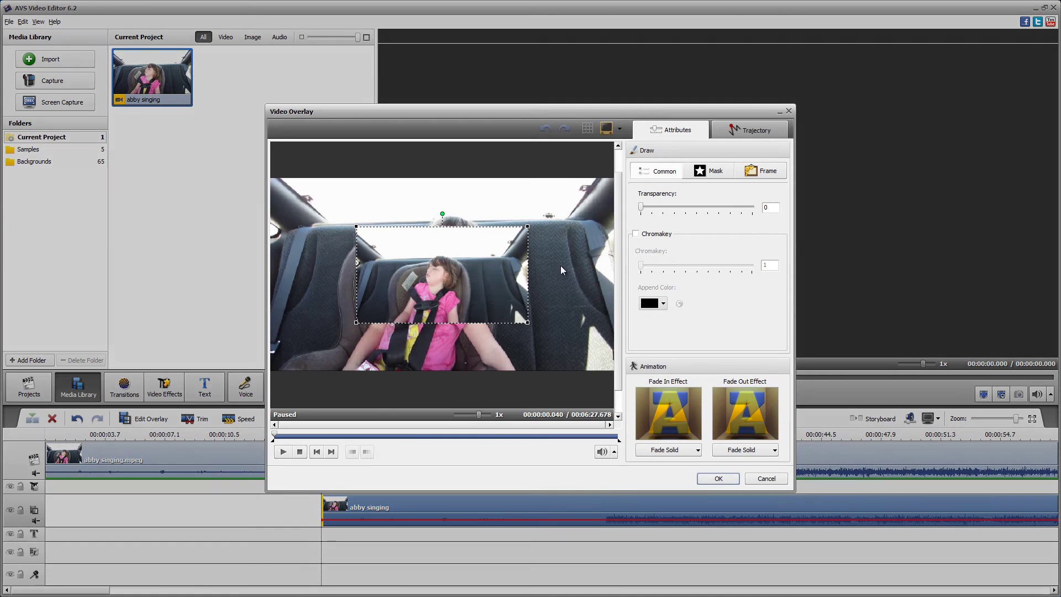
left_click_drag(478, 282, 385, 333)
left_click_drag(446, 278, 559, 342)
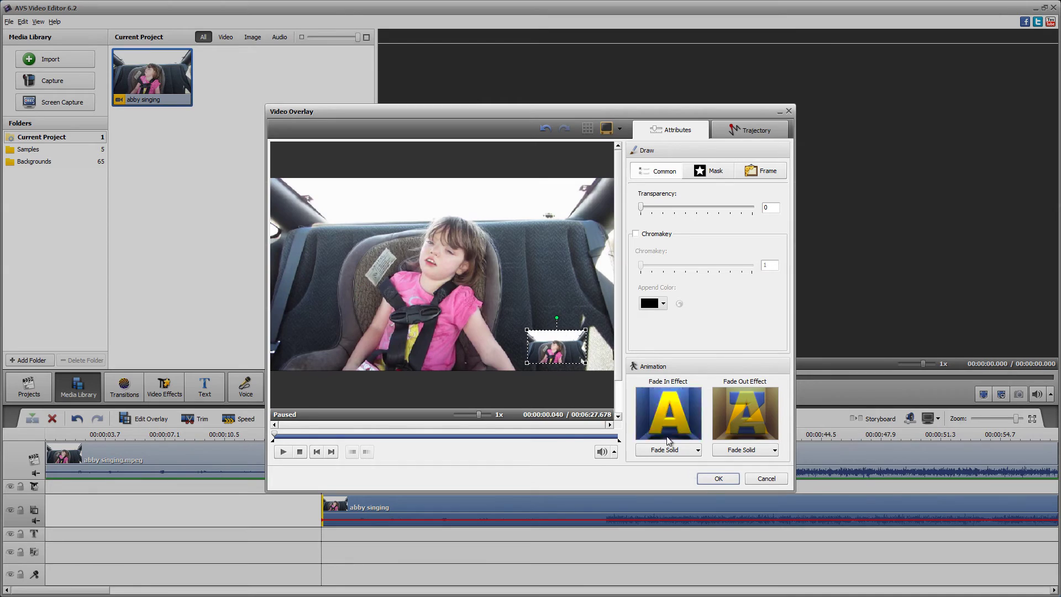
left_click(718, 479)
Preview the picture-in-picture overlay up to about 00:00:18.397 and delete the overlay clip from the timeline.
key("space")
key("space")
left_click_drag(350, 436, 362, 436)
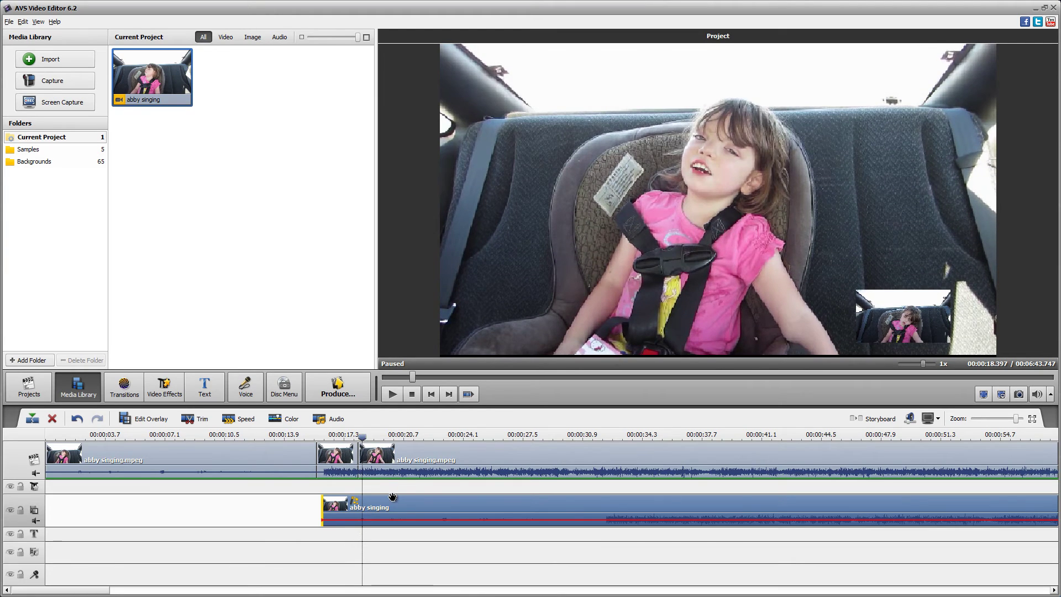
key("Delete")
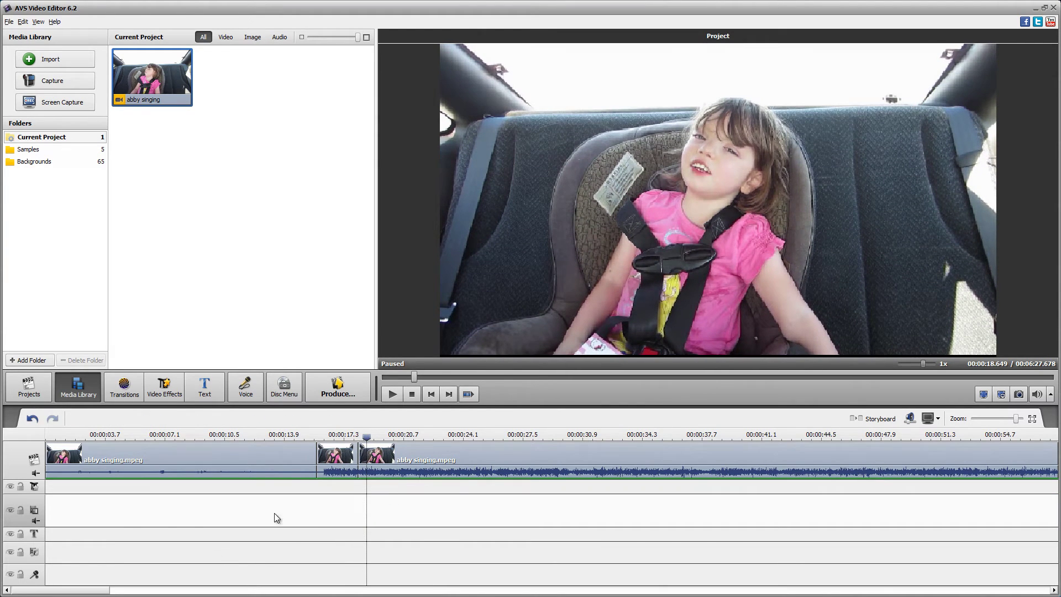
Overlap the last singing segment slightly with the middle segment to form a very short transition between them.
left_click_drag(1017, 418, 1033, 428)
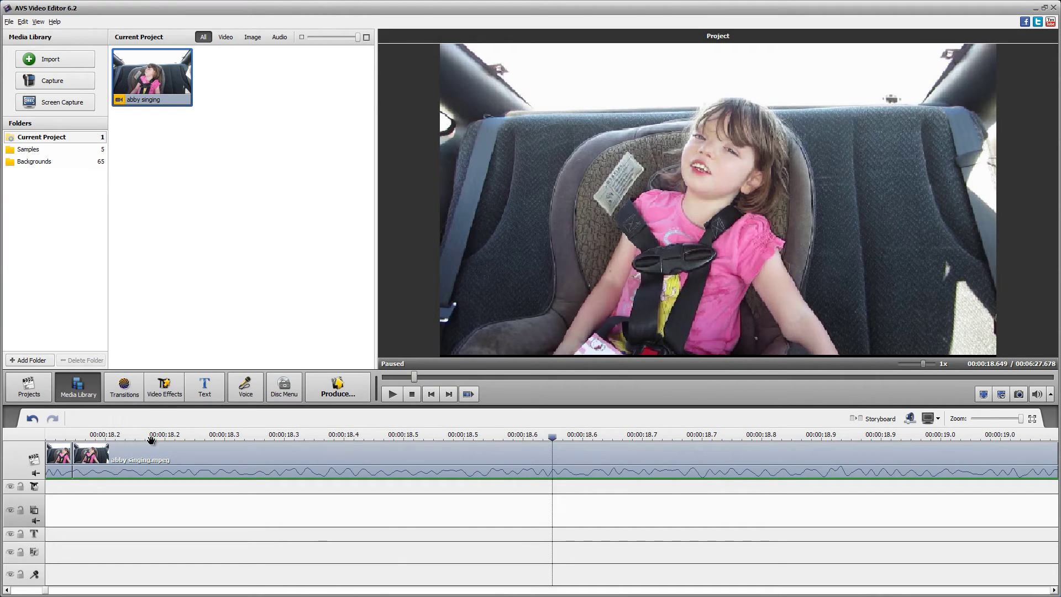
left_click(509, 452)
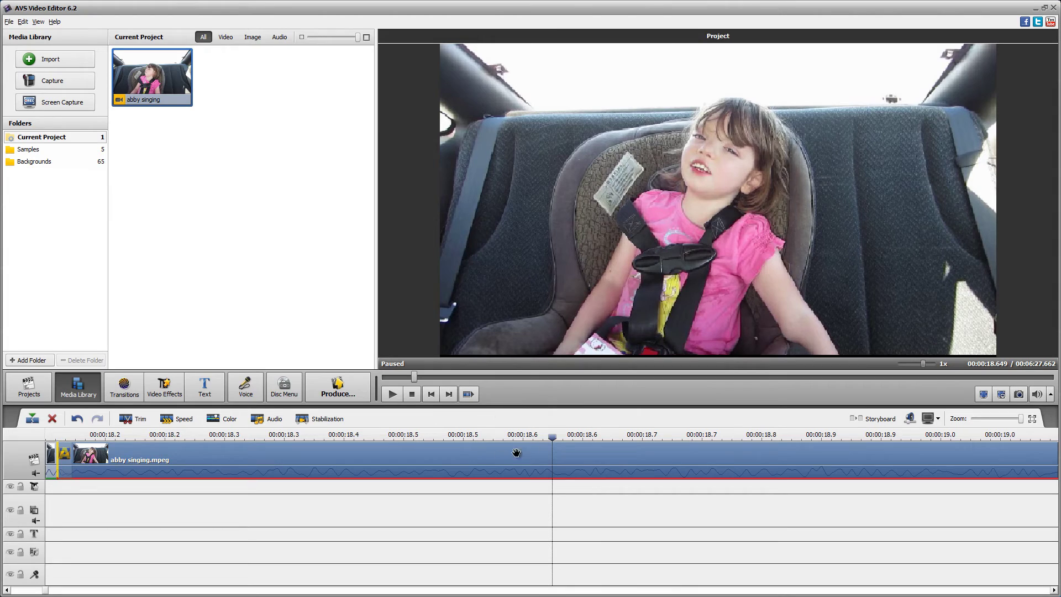
scroll(565, 435, "down", 3)
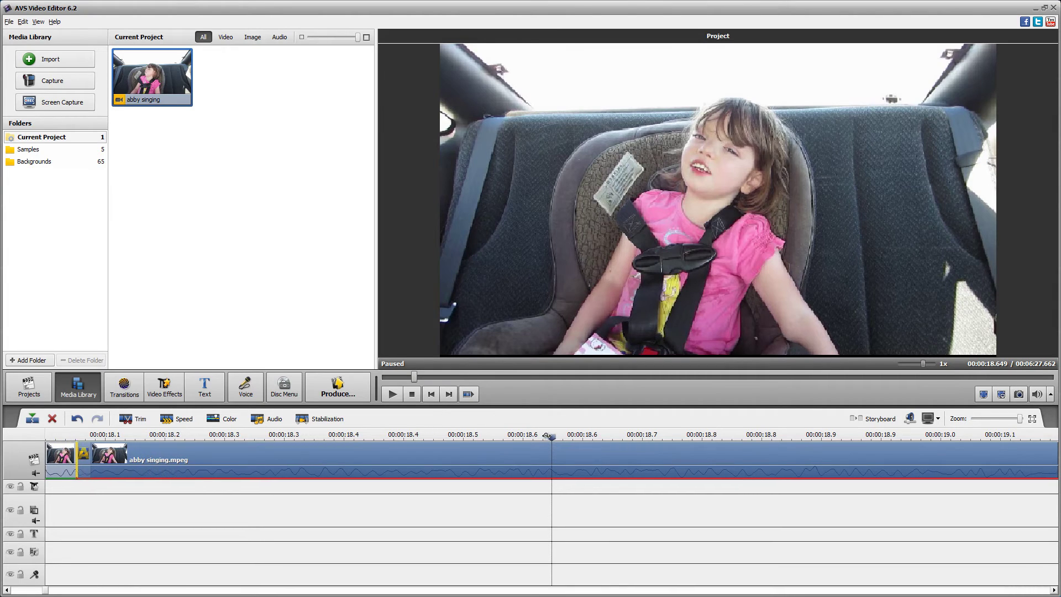
scroll(543, 438, "down", 2)
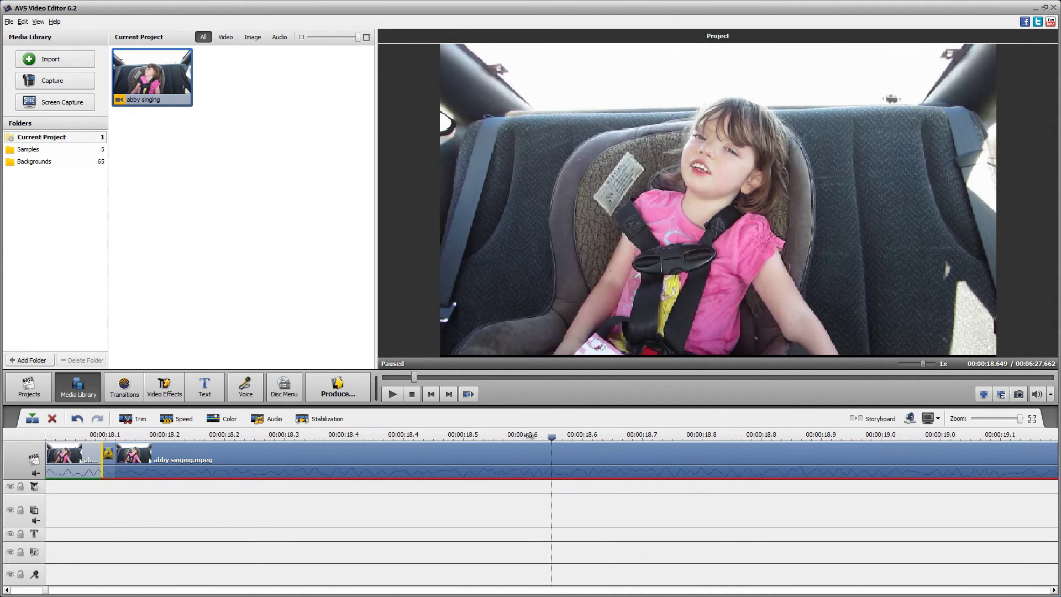
scroll(510, 438, "down", 1)
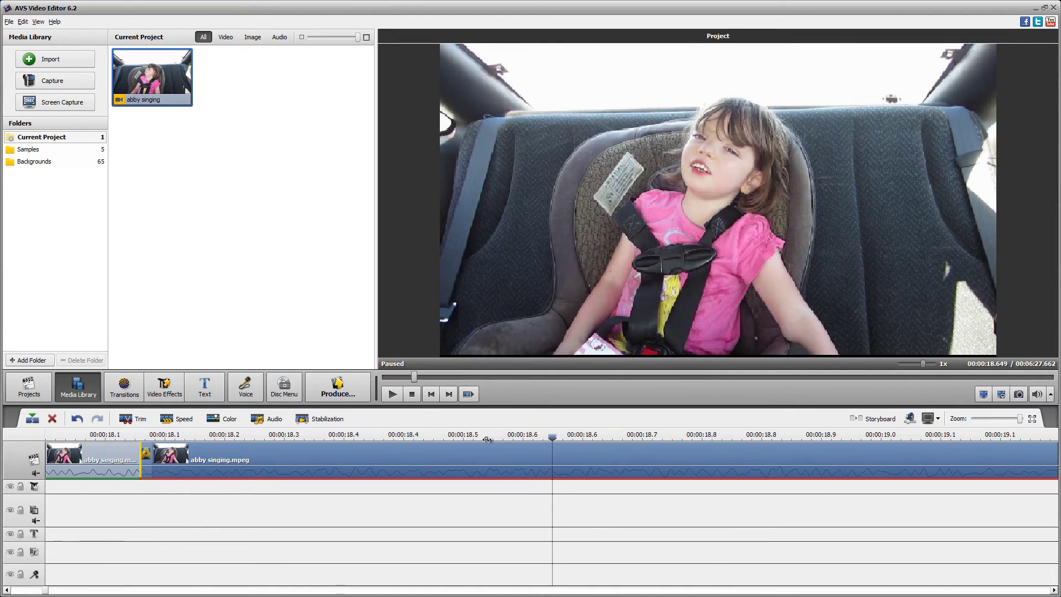
Split the last singing segment at 00:00:18.649 and 00:00:18.851 and delete the short piece between the cuts.
scroll(505, 439, "up", 2)
scroll(505, 439, "down", 3)
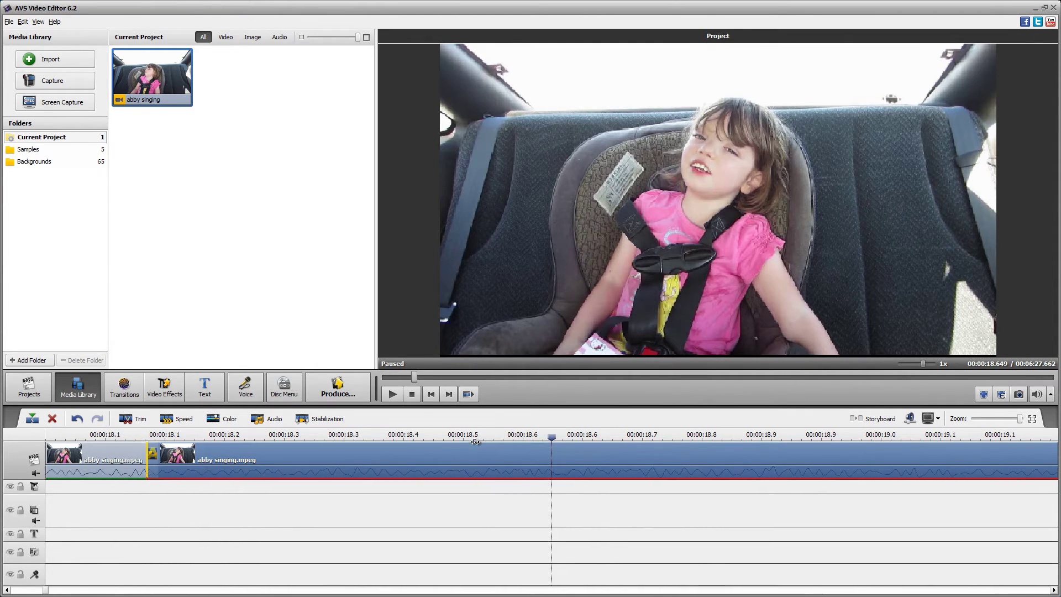
left_click(27, 411)
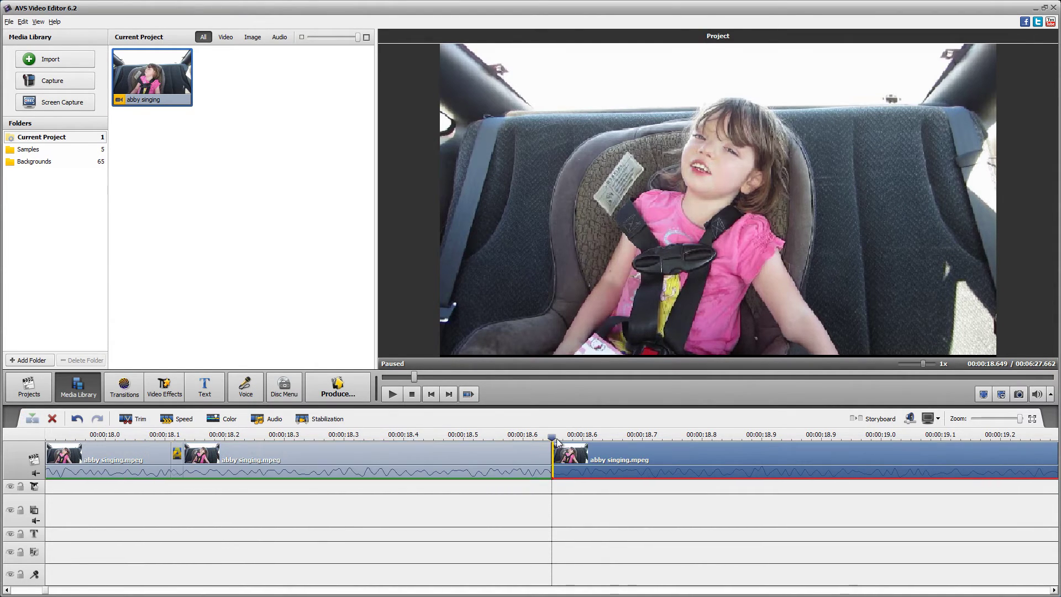
left_click_drag(552, 437, 707, 438)
left_click(32, 418)
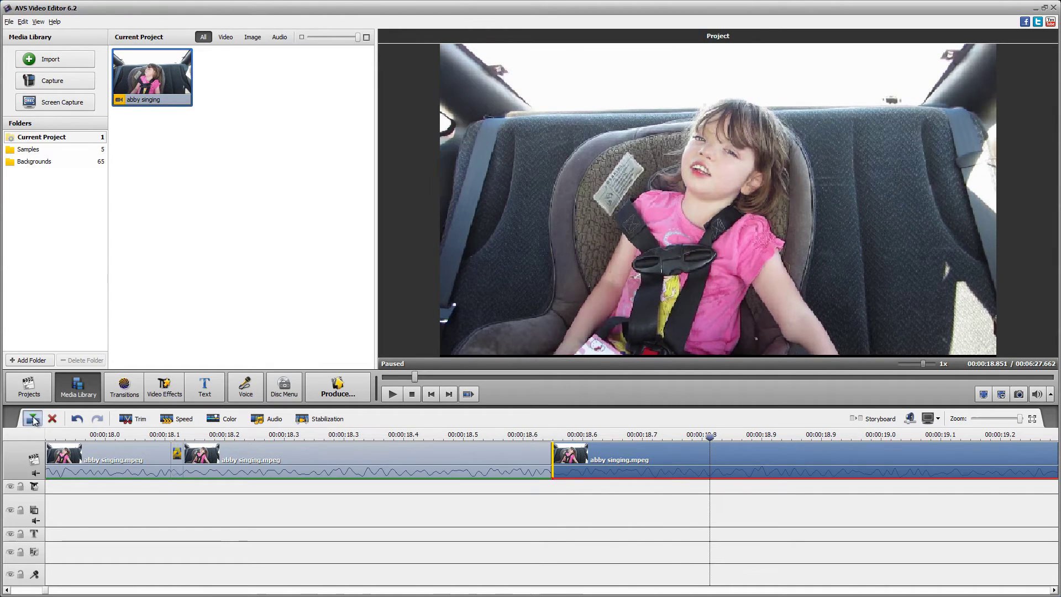
left_click(596, 453)
key("Delete")
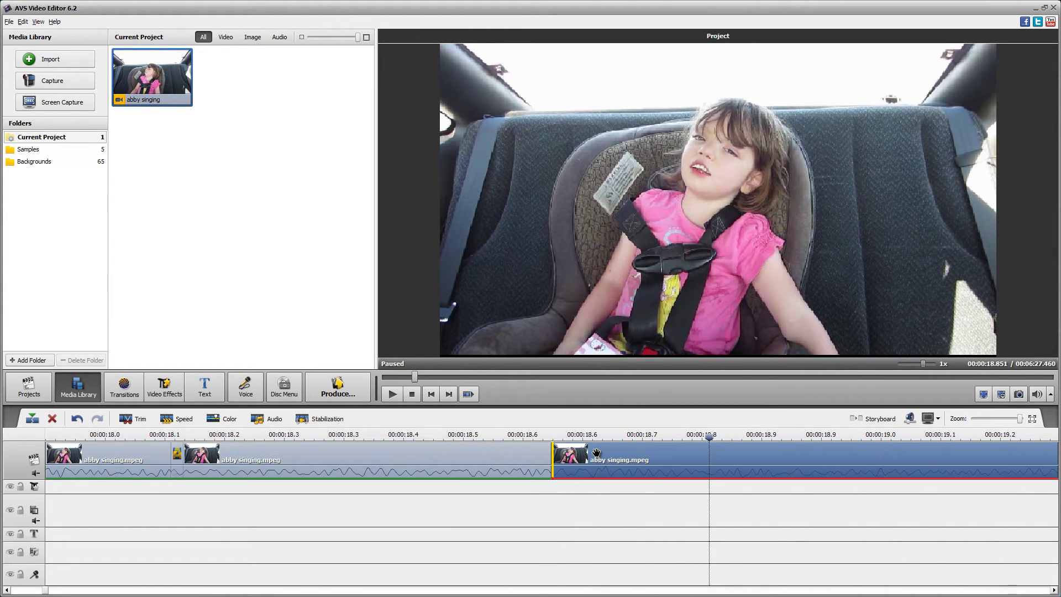
Delete the short segment attached to the transition and cut off the following segment's beginning up to 00:00:18.299.
left_click(251, 469)
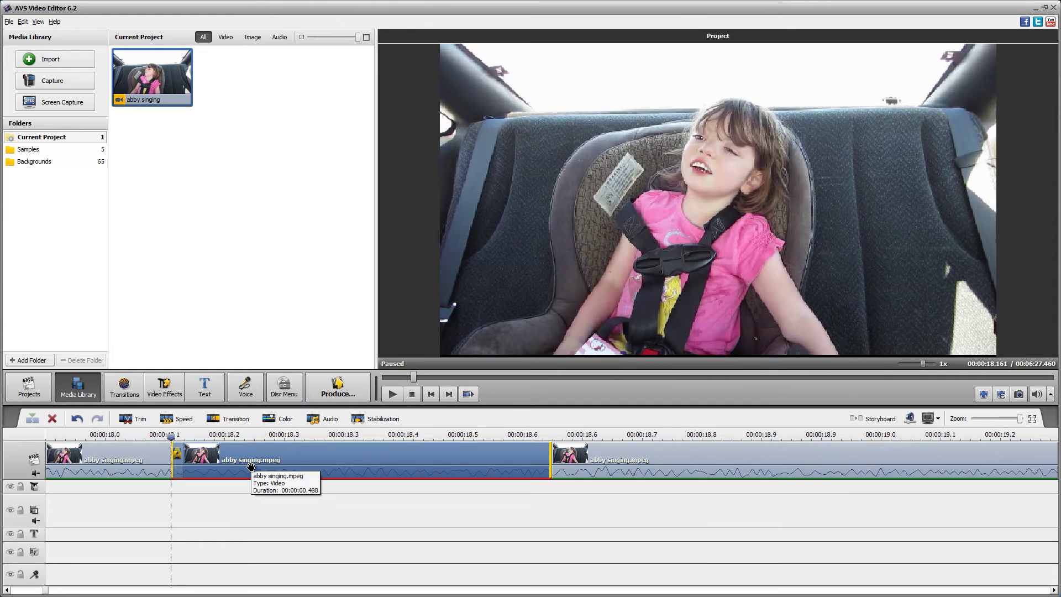
key("Delete")
left_click(174, 438)
left_click(280, 437)
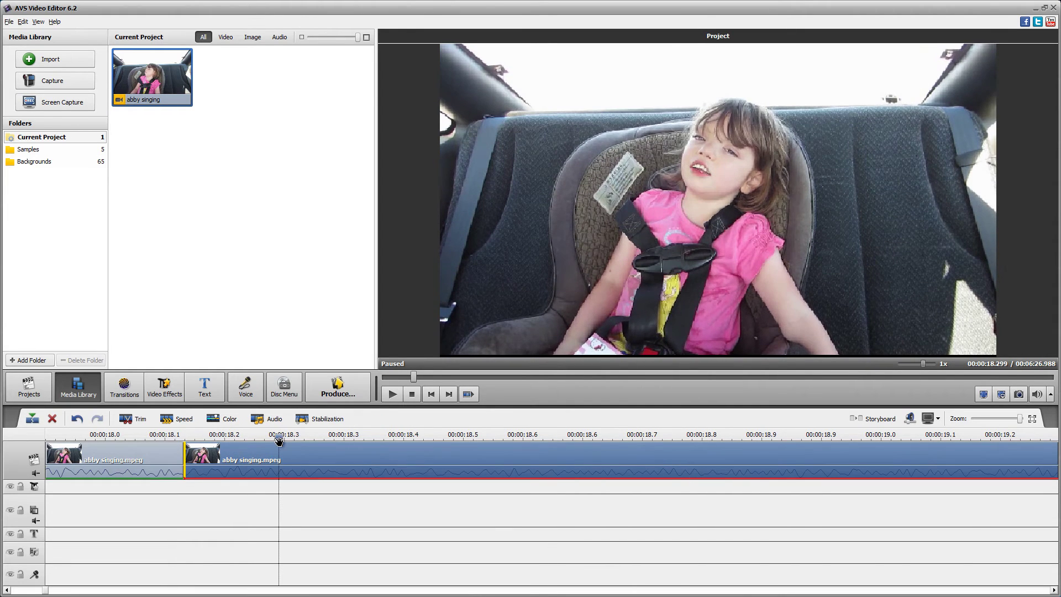
left_click(31, 418)
left_click_drag(279, 437, 246, 437)
left_click(237, 465)
key("Delete")
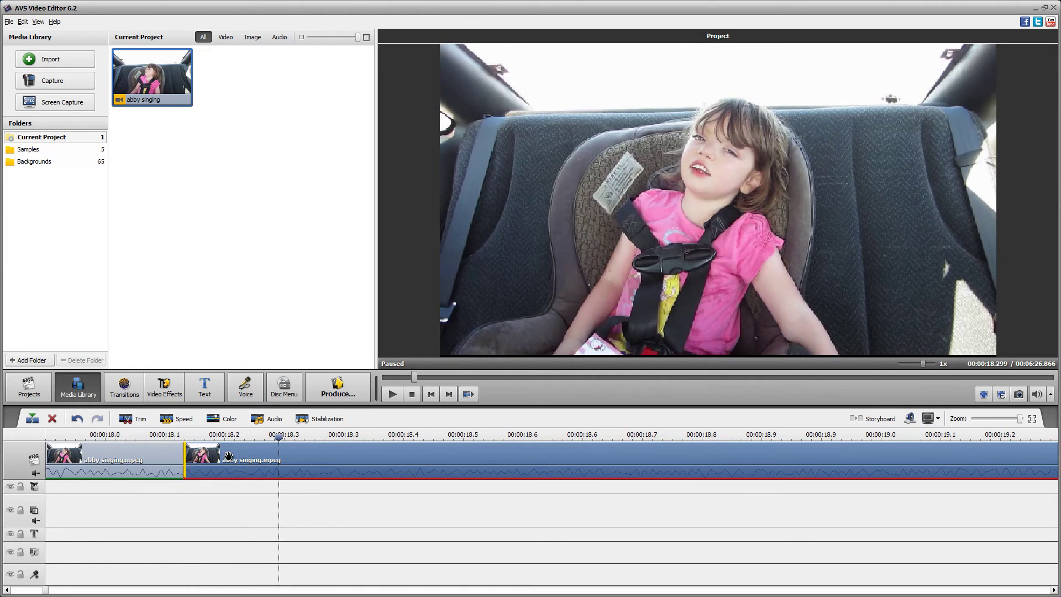
Scrub the timeline from the join between the two segments to about 00:00:19.120 to check the cut.
left_click(180, 435)
left_click(213, 436)
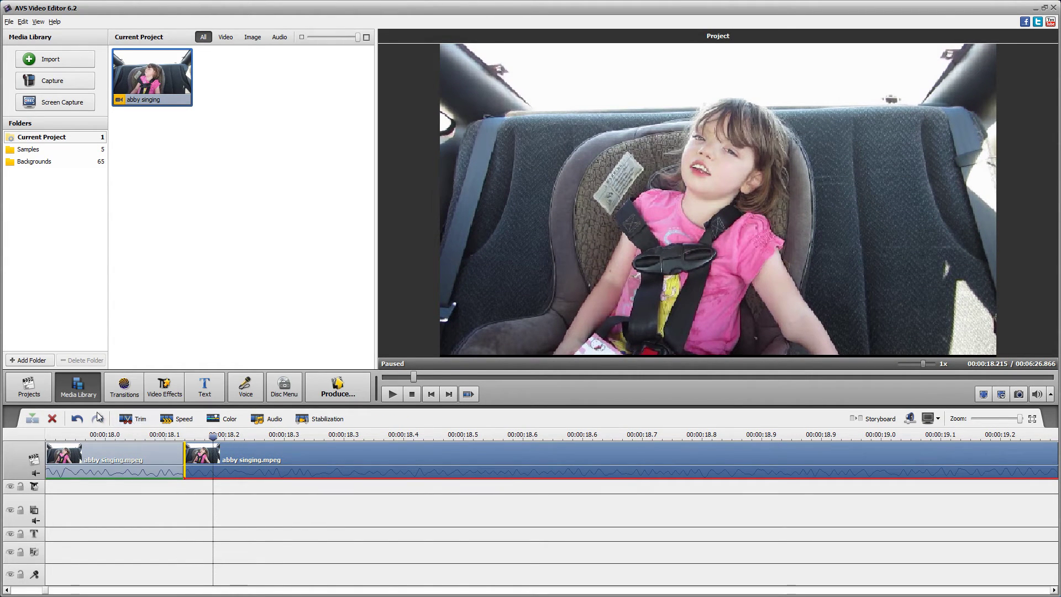
left_click(396, 436)
left_click_drag(405, 436, 919, 436)
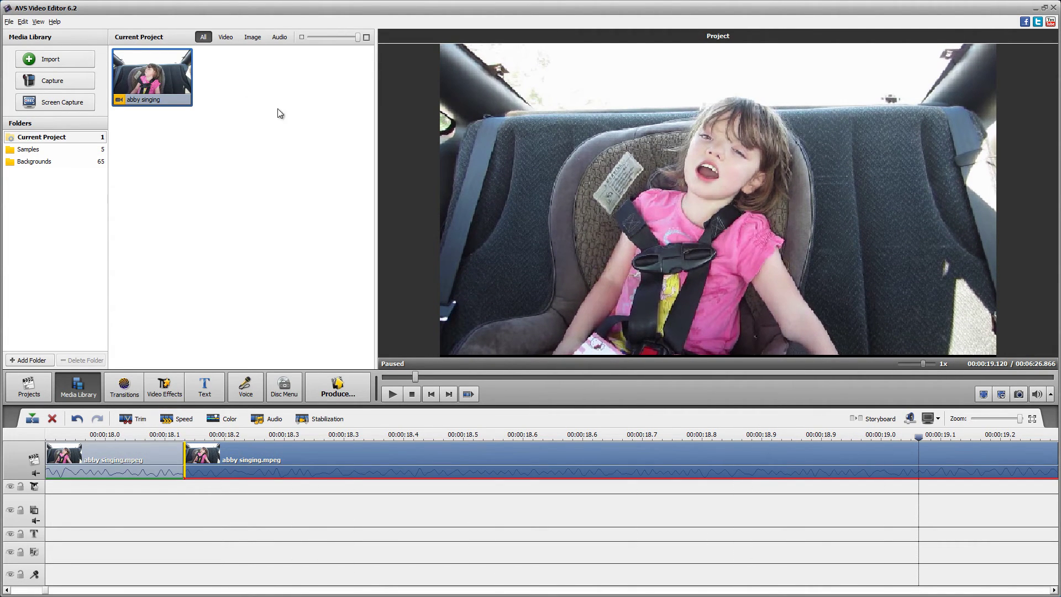
Start producing the project as an MPEG file with the MPEG-2 video codec and a 1920 x 1080 frame size.
left_click(332, 387)
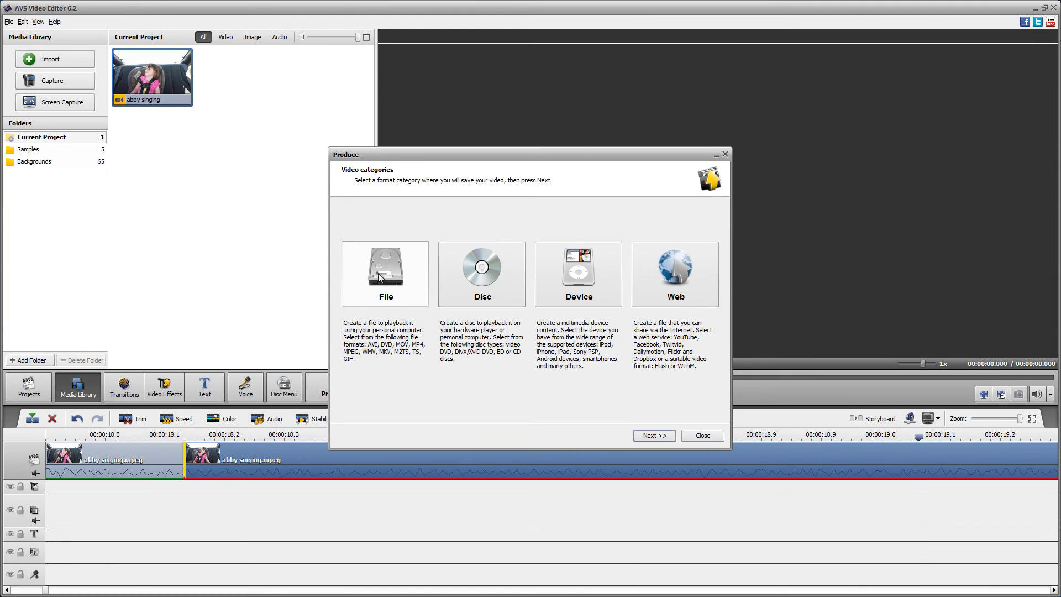
left_click(655, 435)
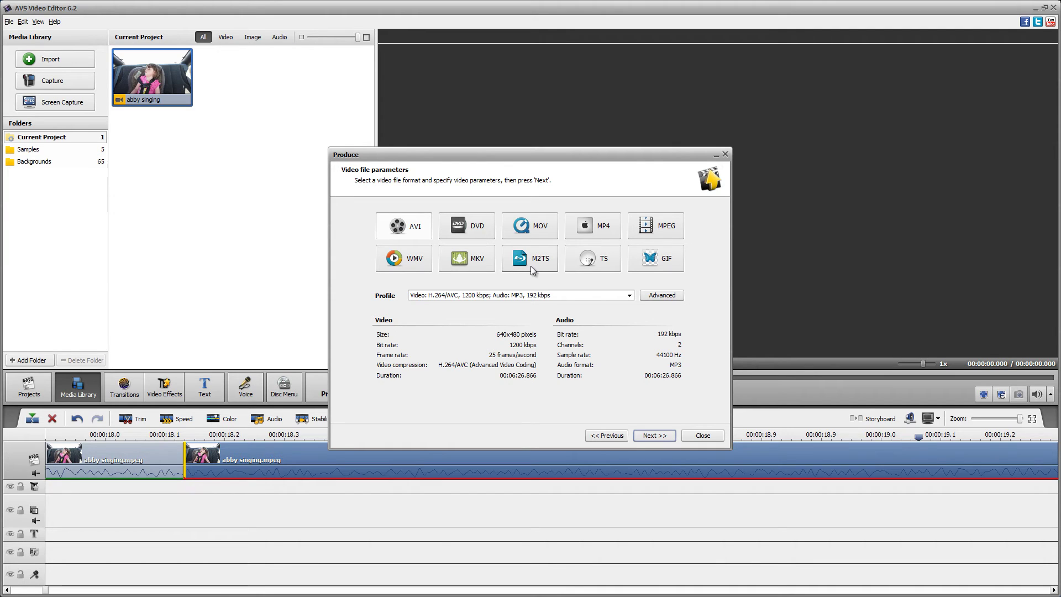
left_click(672, 232)
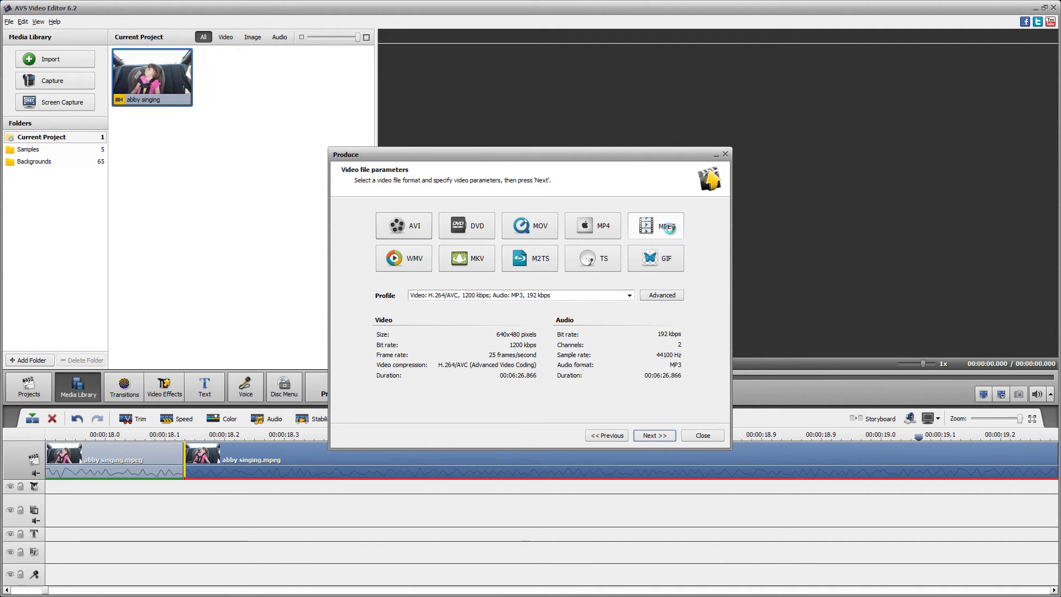
left_click(650, 297)
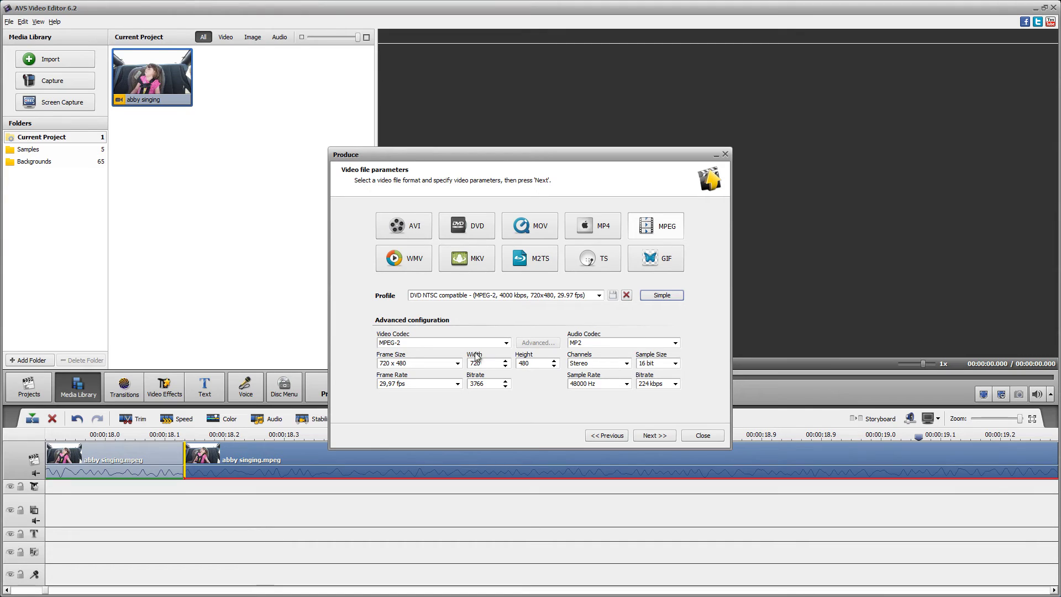
left_click(505, 343)
left_click(412, 371)
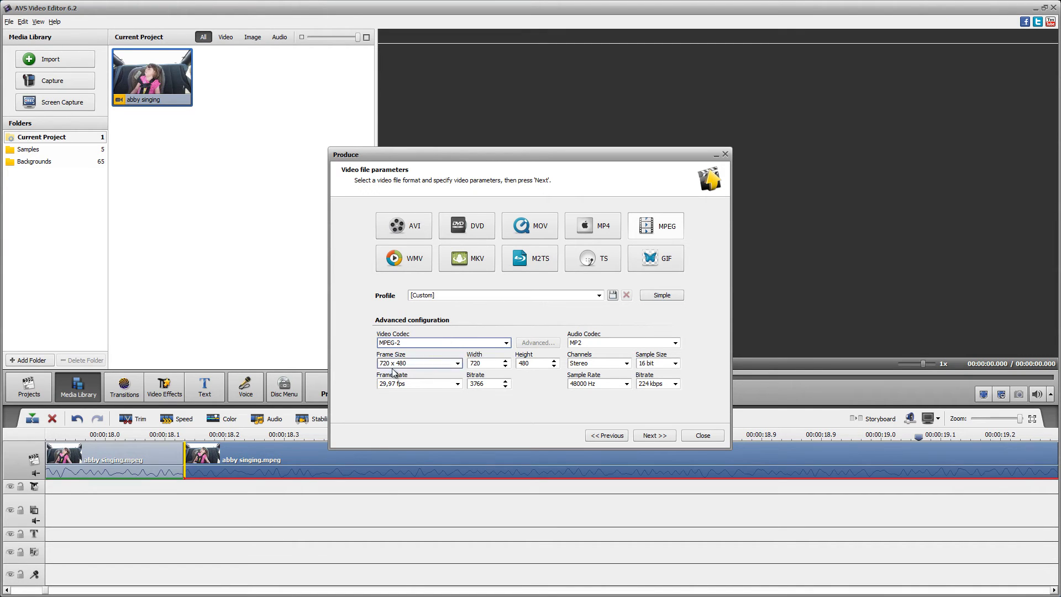
left_click(442, 364)
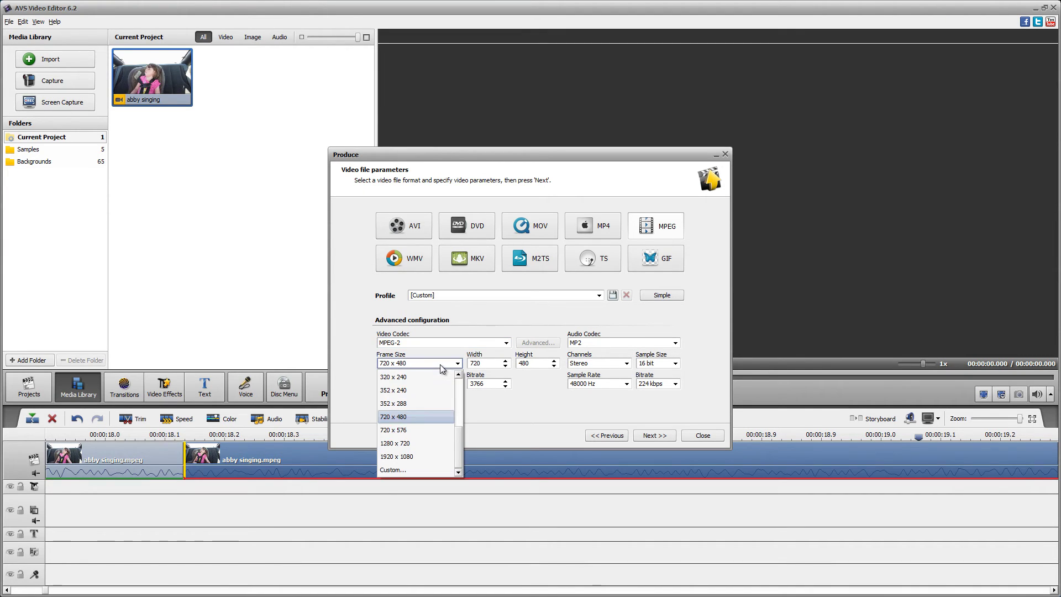
left_click(401, 458)
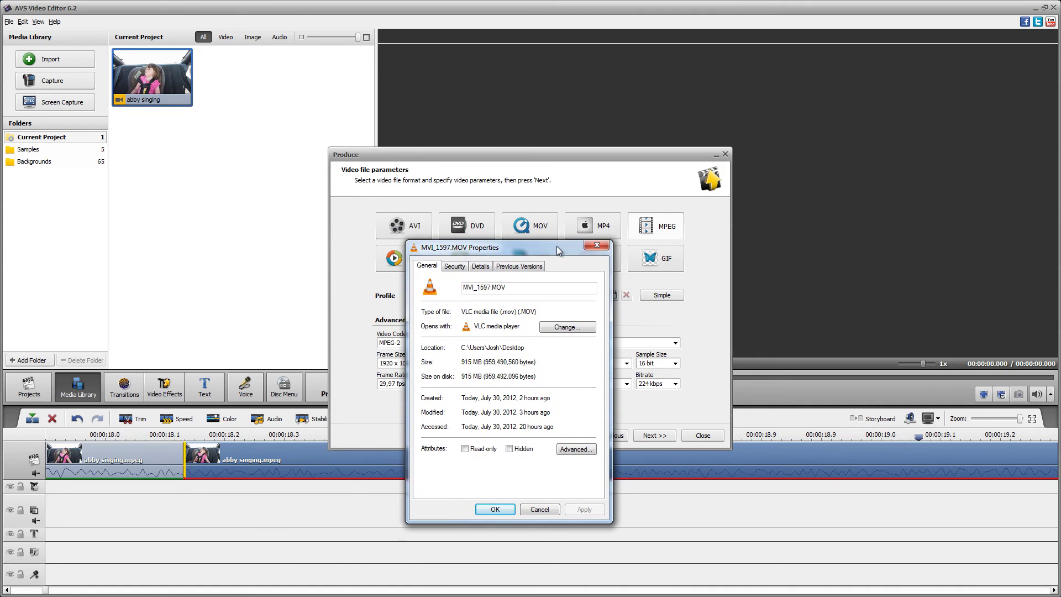
Check the video details of MVI_1597.MOV and set the export's frame rate to 23,976 fps and video bitrate to 37999.
left_click(481, 266)
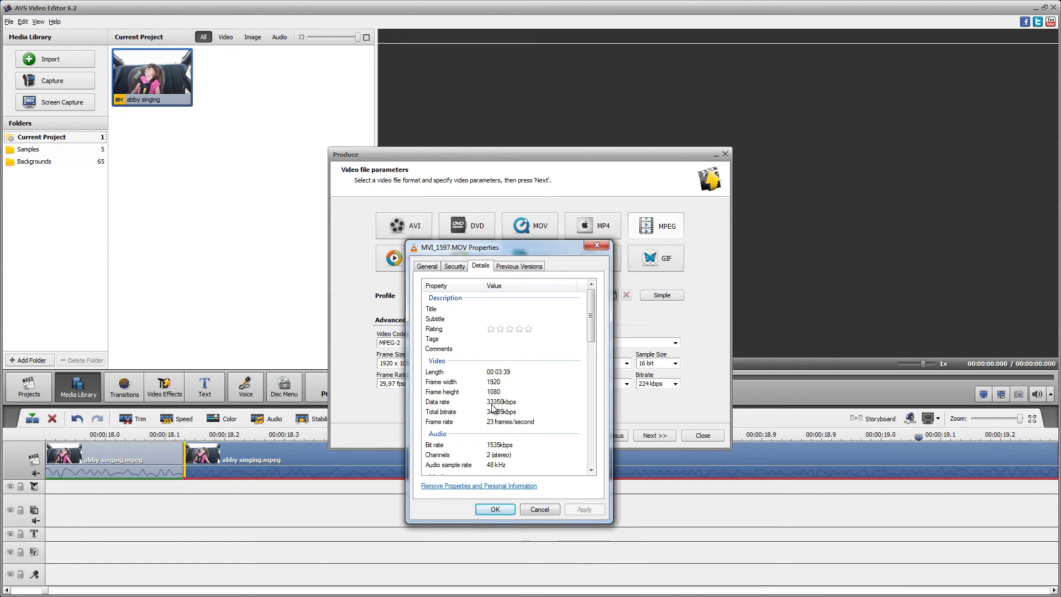
left_click(597, 245)
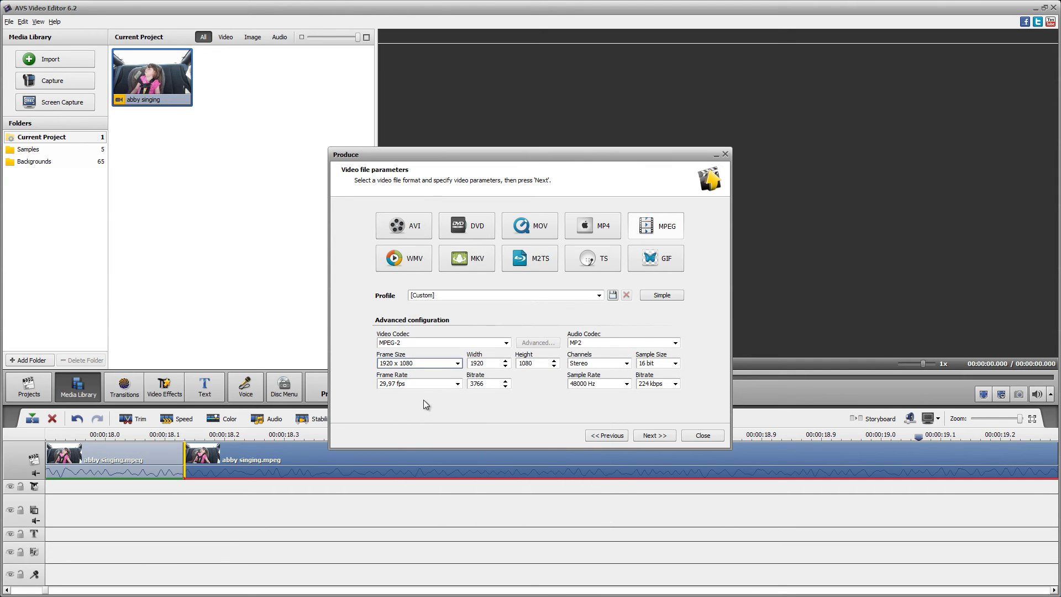
left_click(428, 383)
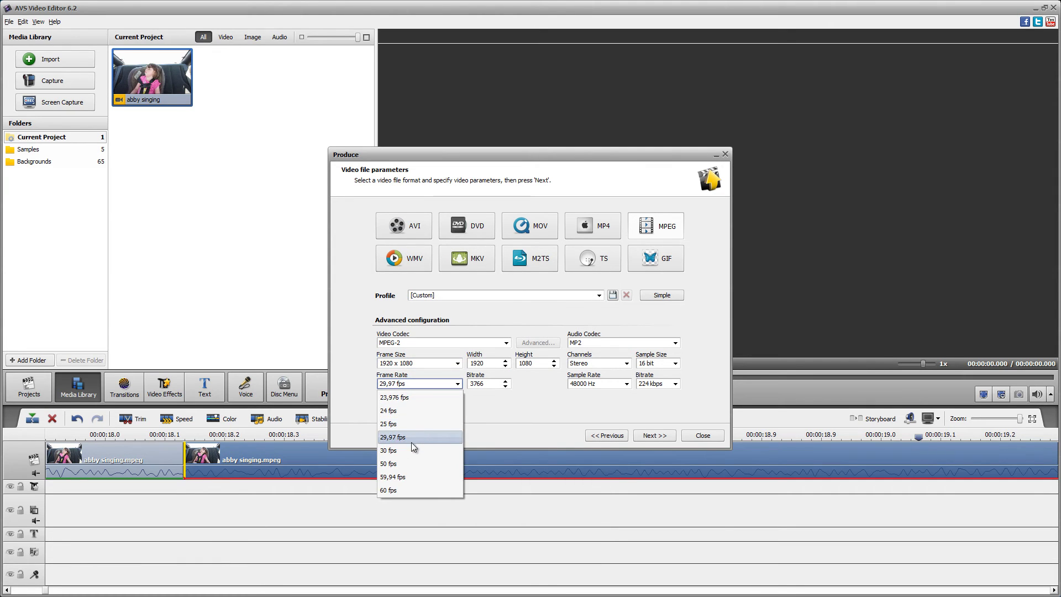
left_click(413, 398)
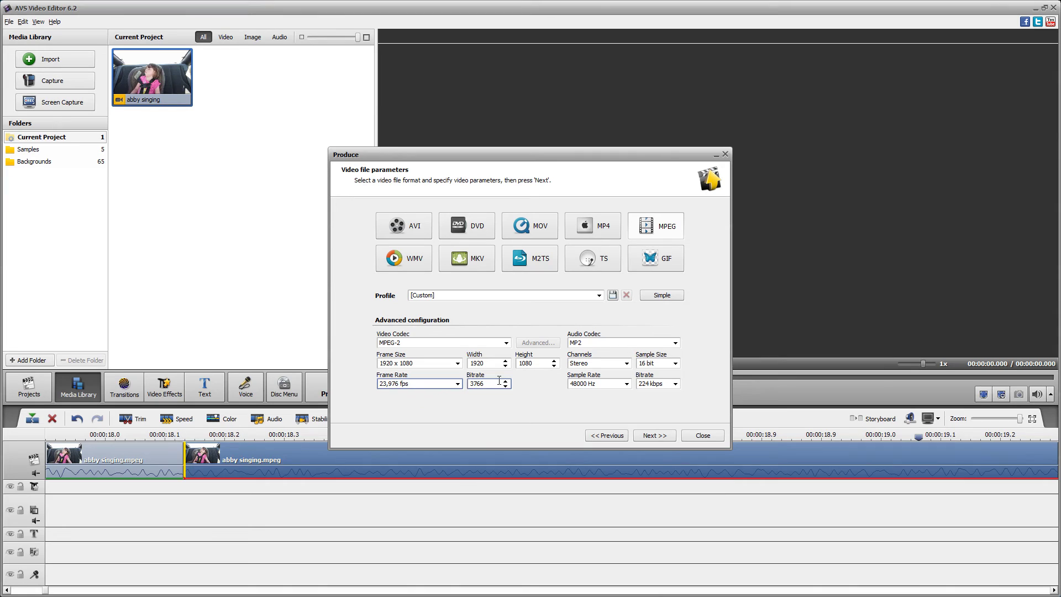
key("Tab")
type("37999")
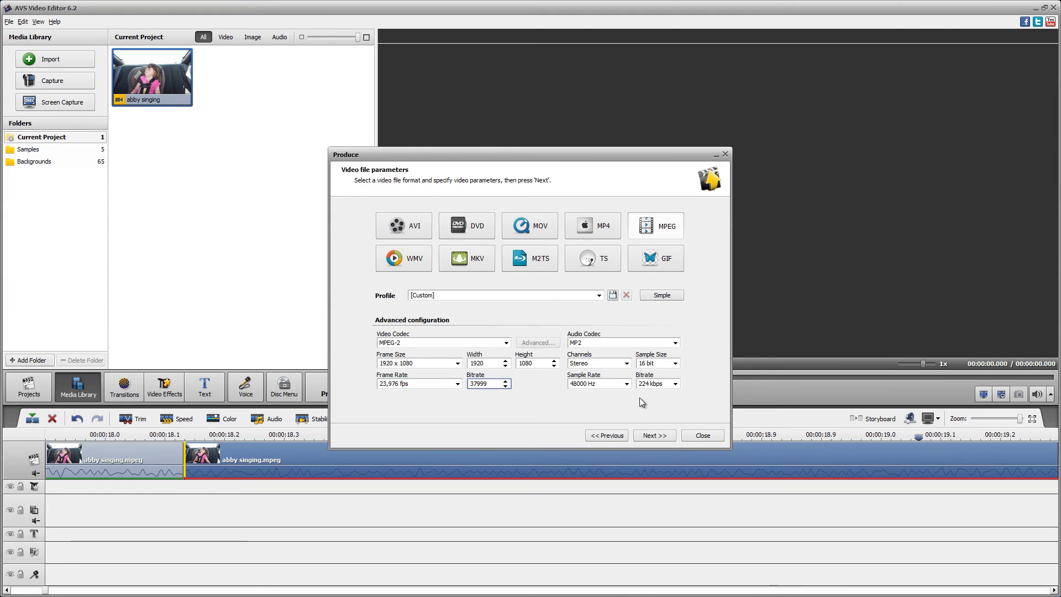
left_click(658, 365)
left_click(659, 365)
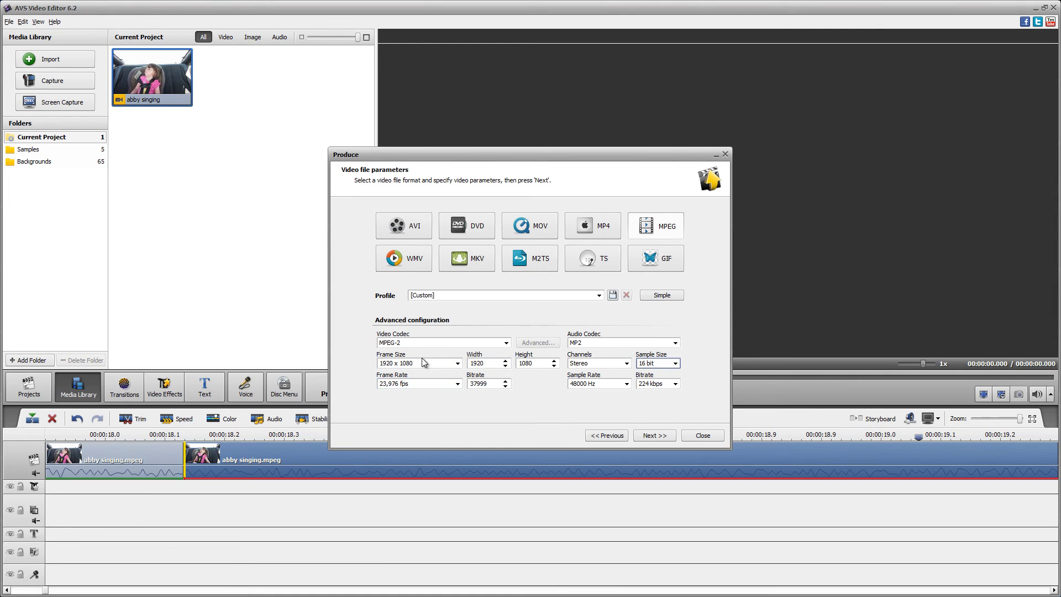
Accept the video parameters and choose the Desktop as the movie's output folder.
left_click(646, 436)
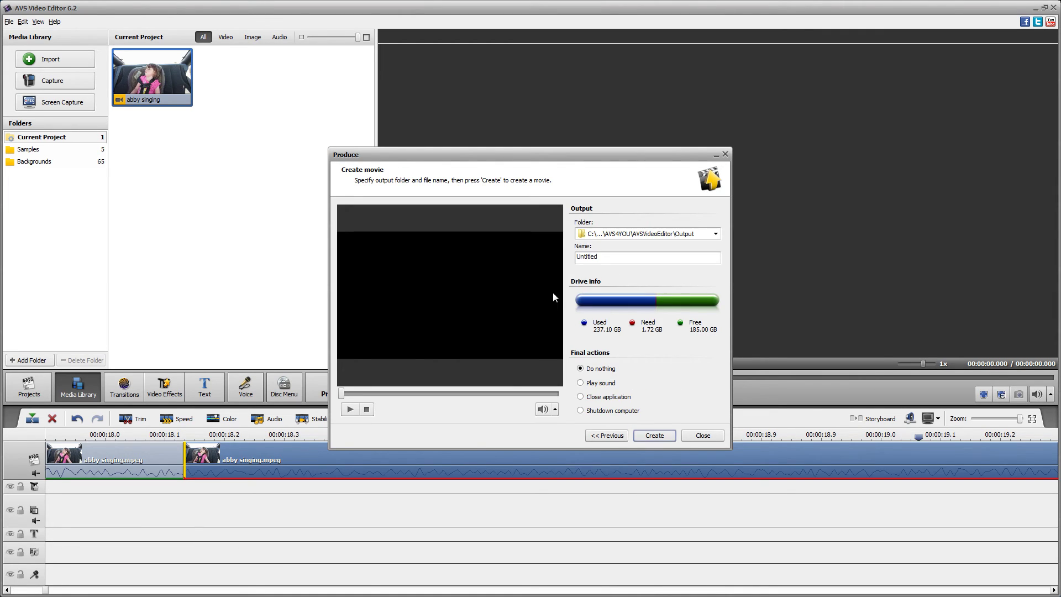
left_click(716, 234)
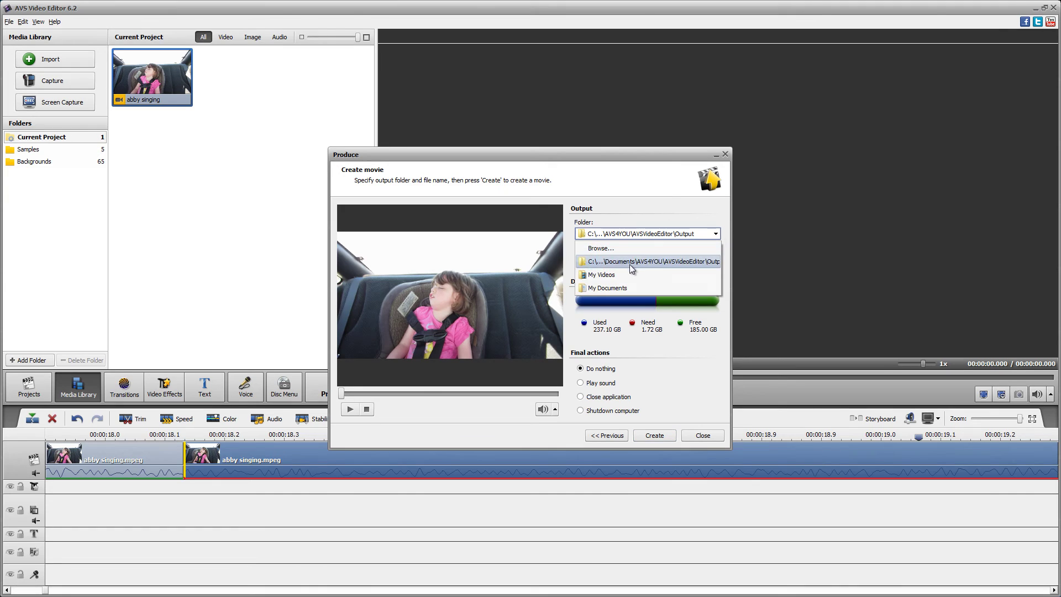
left_click(605, 249)
left_click_drag(659, 302, 658, 280)
left_click(476, 263)
left_click(598, 408)
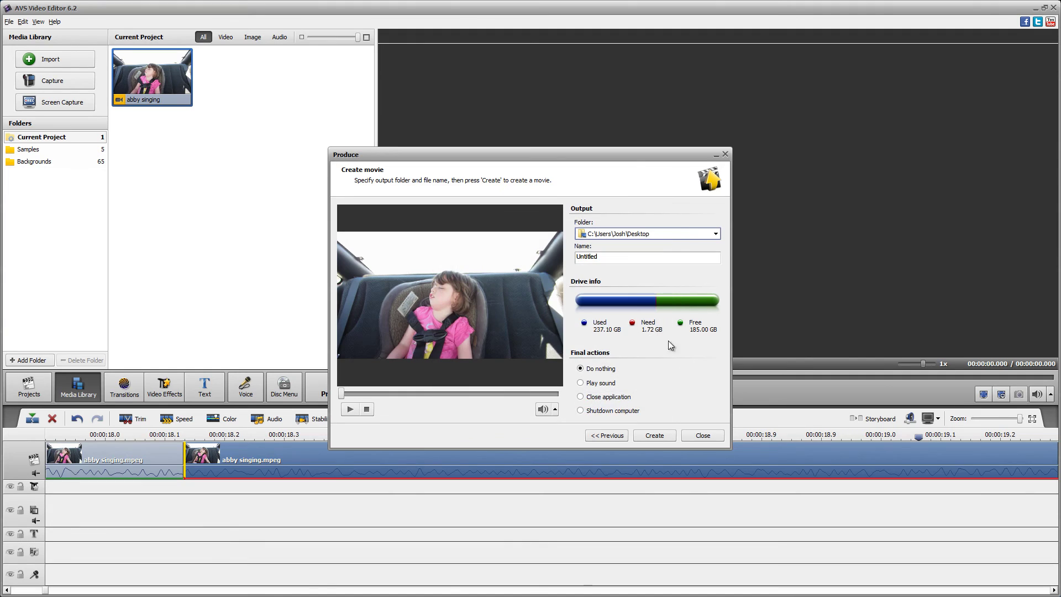
Start creating the movie with Close application as the final action, and stop the export.
left_click(603, 399)
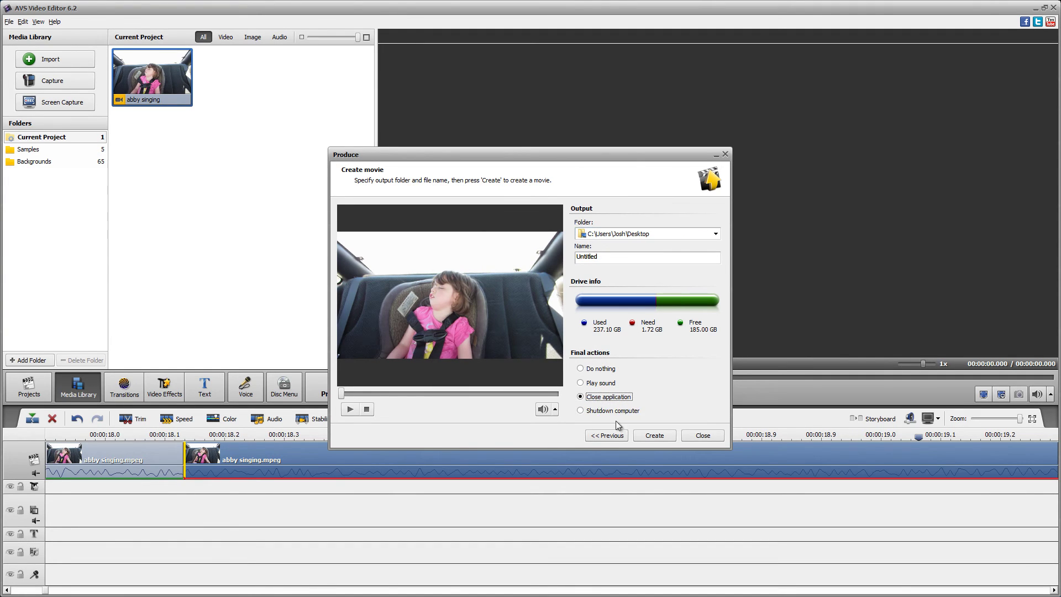
left_click(658, 441)
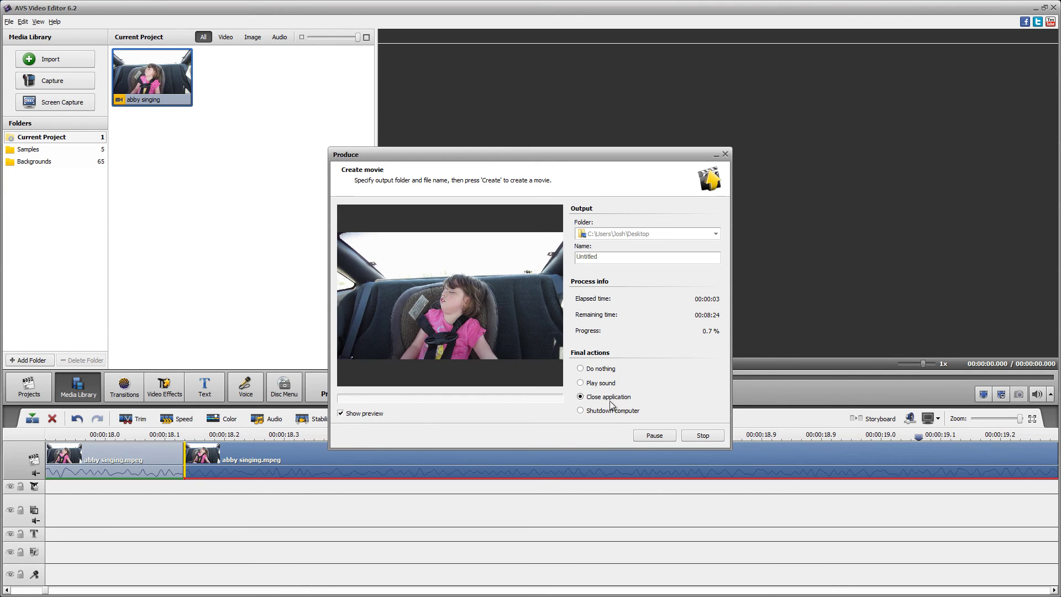
left_click(710, 436)
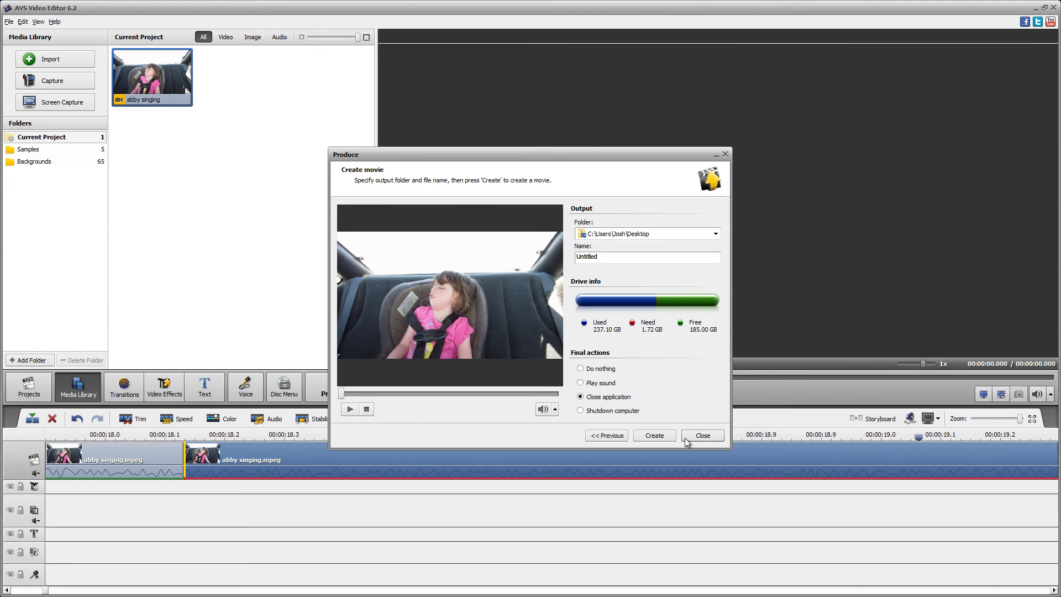
left_click(700, 437)
left_click(219, 435)
left_click_drag(219, 434, 239, 438)
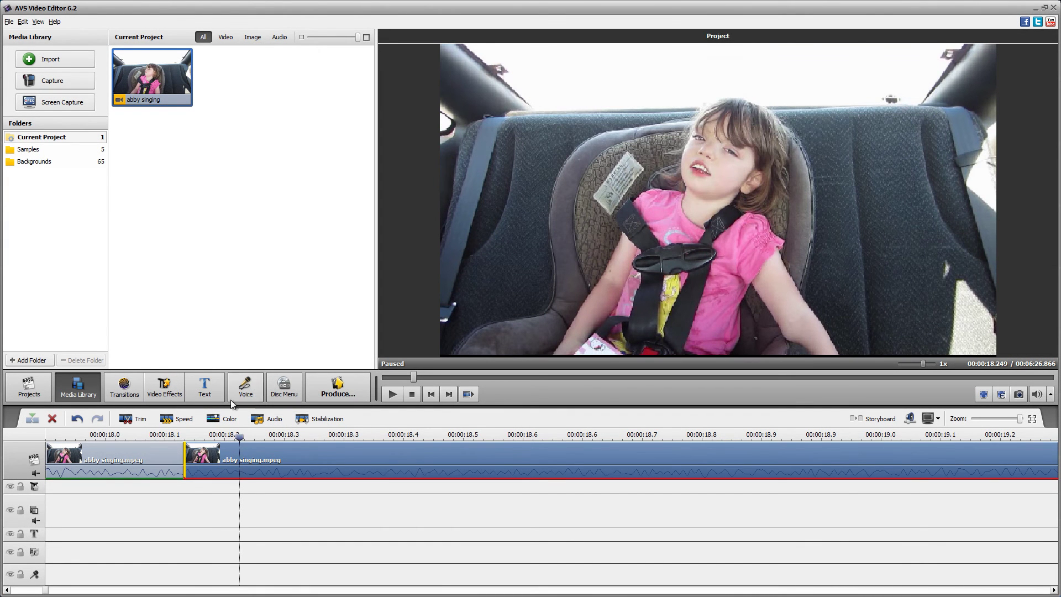
Set up a new MPEG file export with its video bitrate at 37999 in the advanced configuration.
left_click(331, 380)
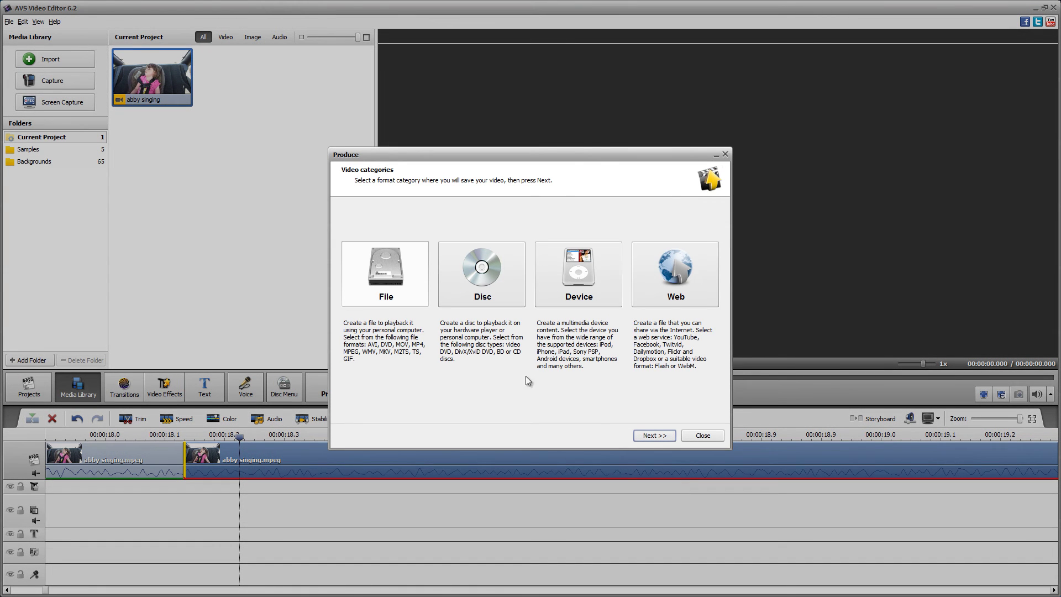
left_click(652, 435)
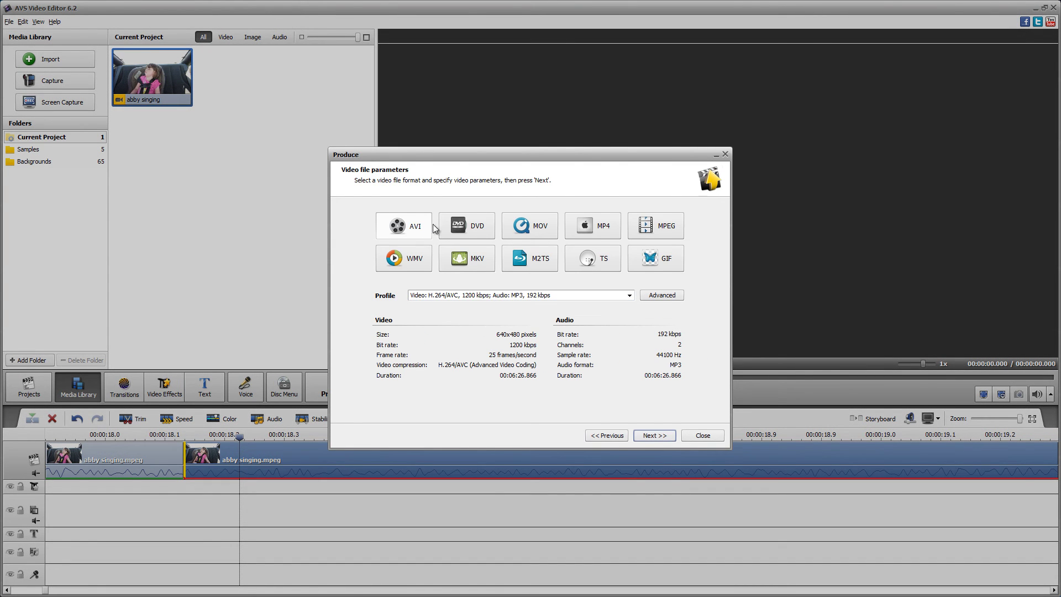
left_click(652, 228)
left_click(659, 294)
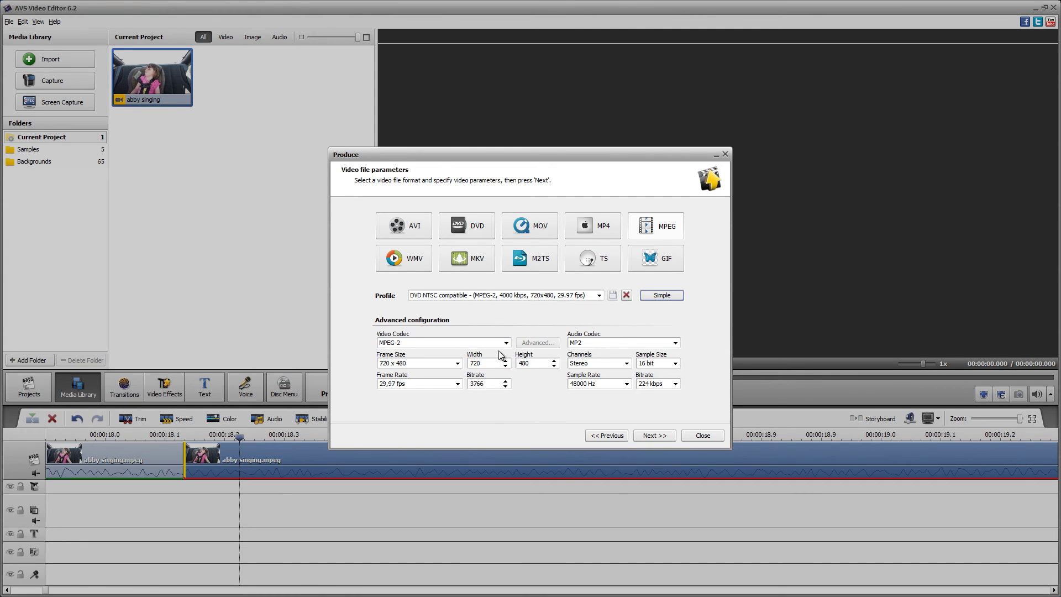
double_click(488, 384)
type("3")
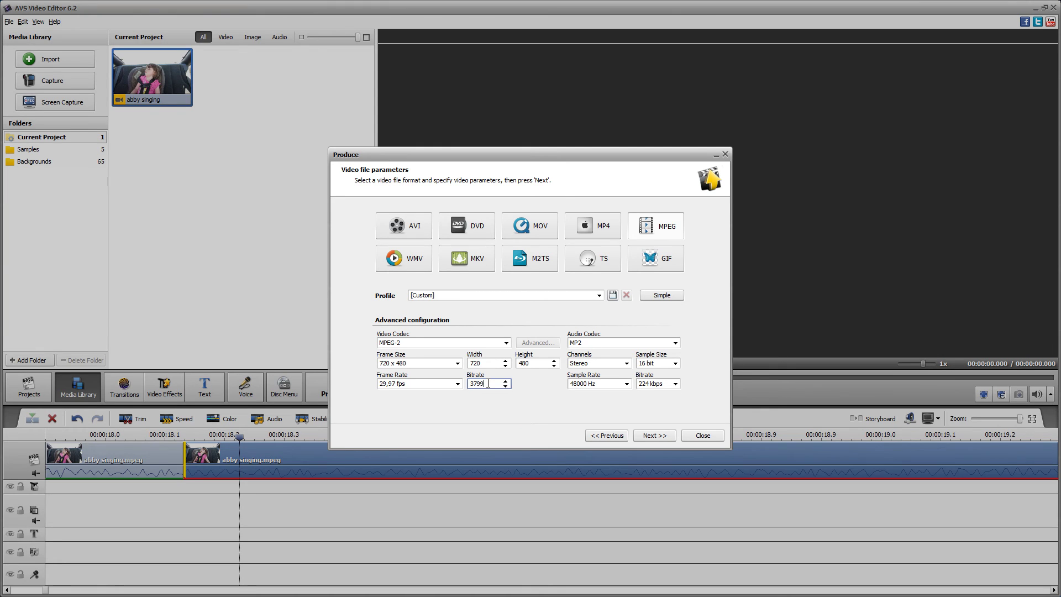
Save the current MPEG export settings as a new profile named Canon ELPH 300.
left_click(613, 296)
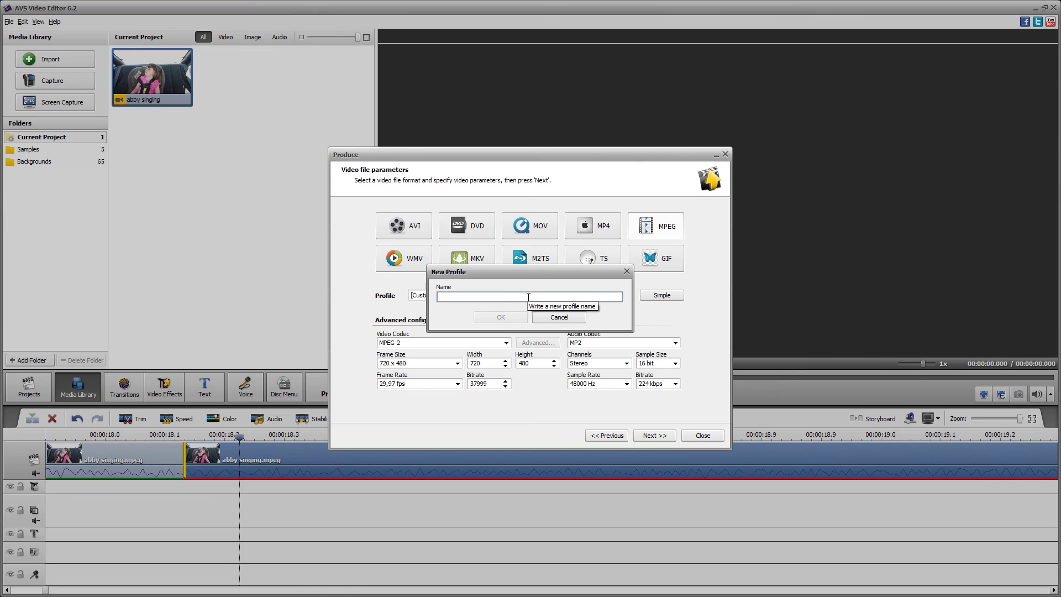
type("Canon 300")
key("BackSpace")
type("EL")
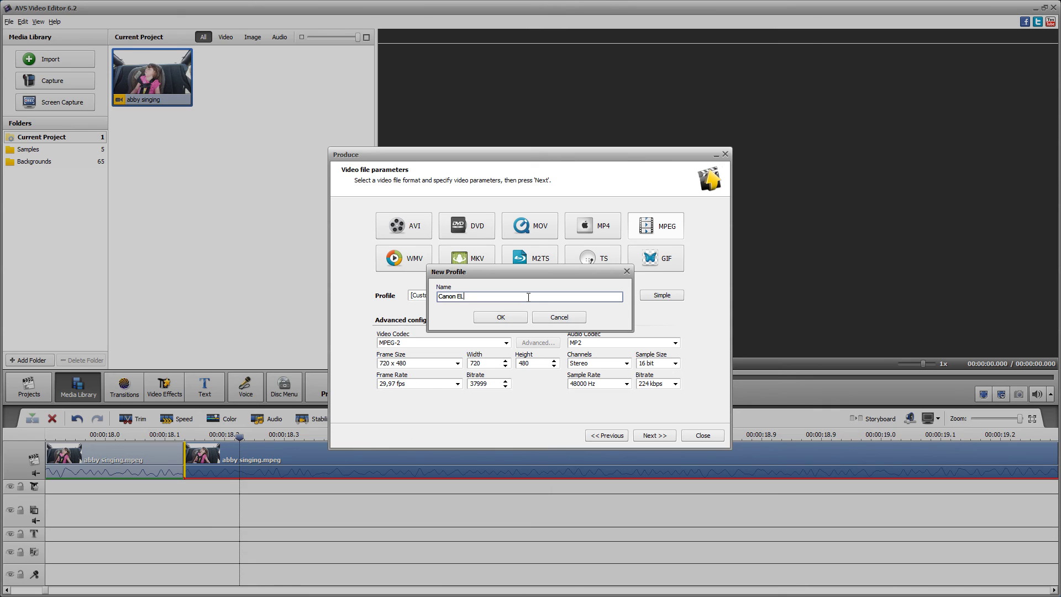
type("PH 300")
left_click(499, 317)
Switch the export format to MP4 and back to MPEG, and load the saved Canon ELPH 300 profile.
left_click(592, 227)
left_click(656, 227)
left_click(600, 295)
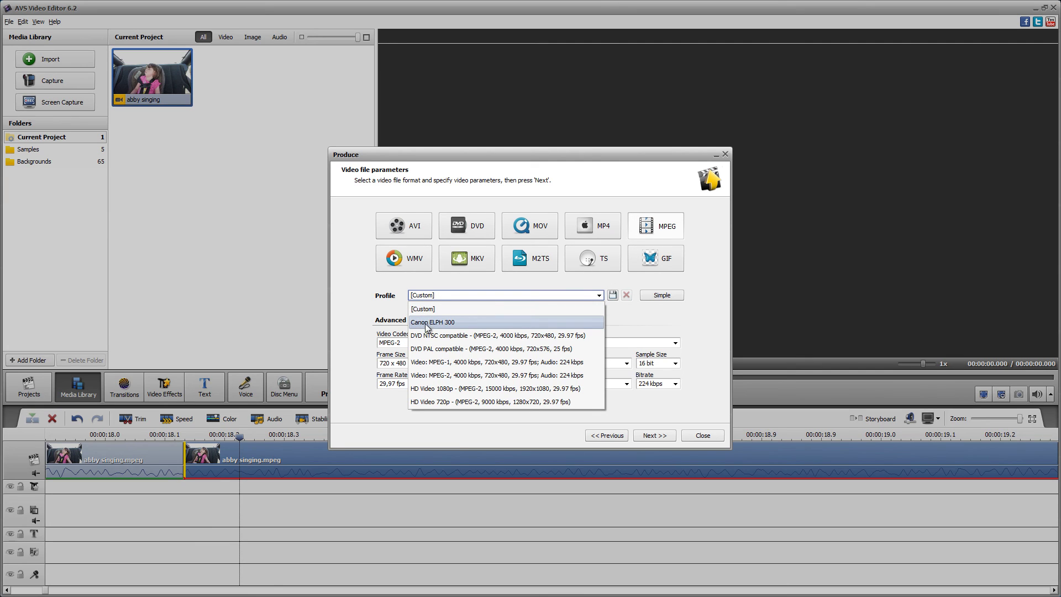
left_click(433, 325)
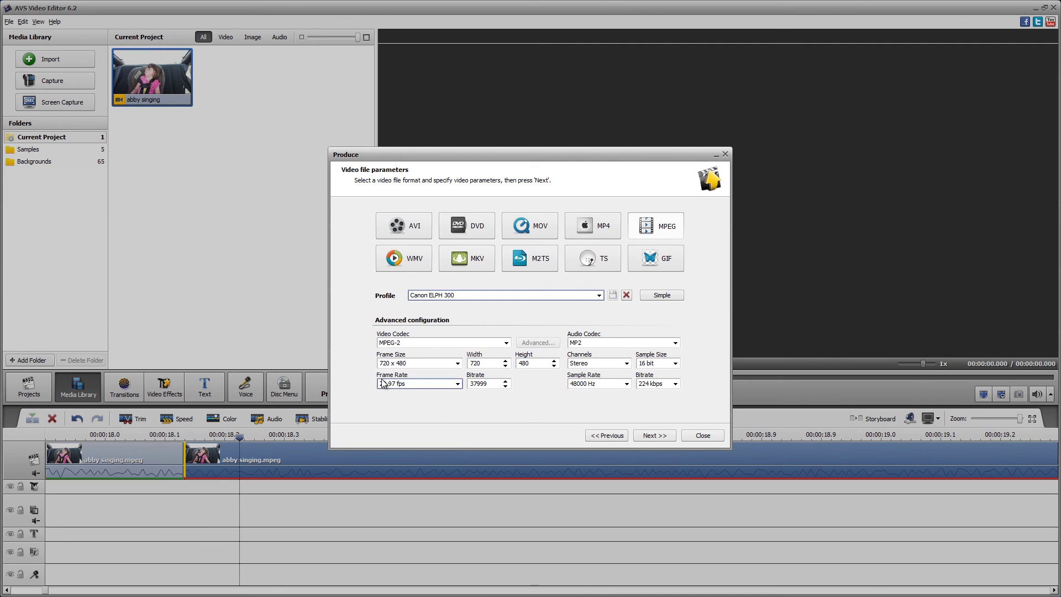
Set the MPEG export's frame size to 1920 x 1080 and its frame rate to 23,976 fps.
left_click(483, 386)
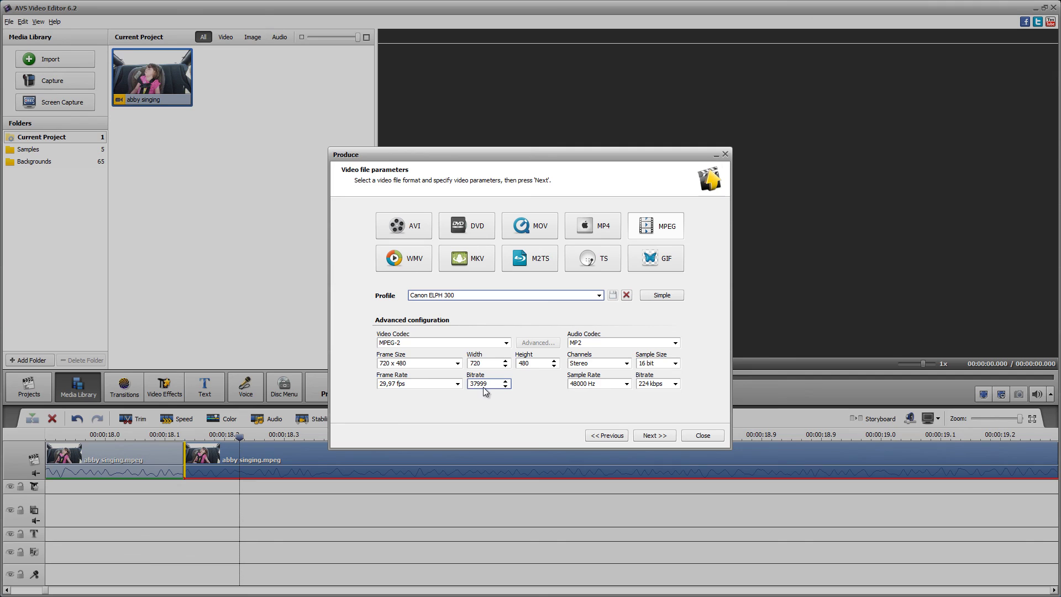
left_click(454, 369)
left_click(415, 447)
left_click(404, 385)
left_click(454, 400)
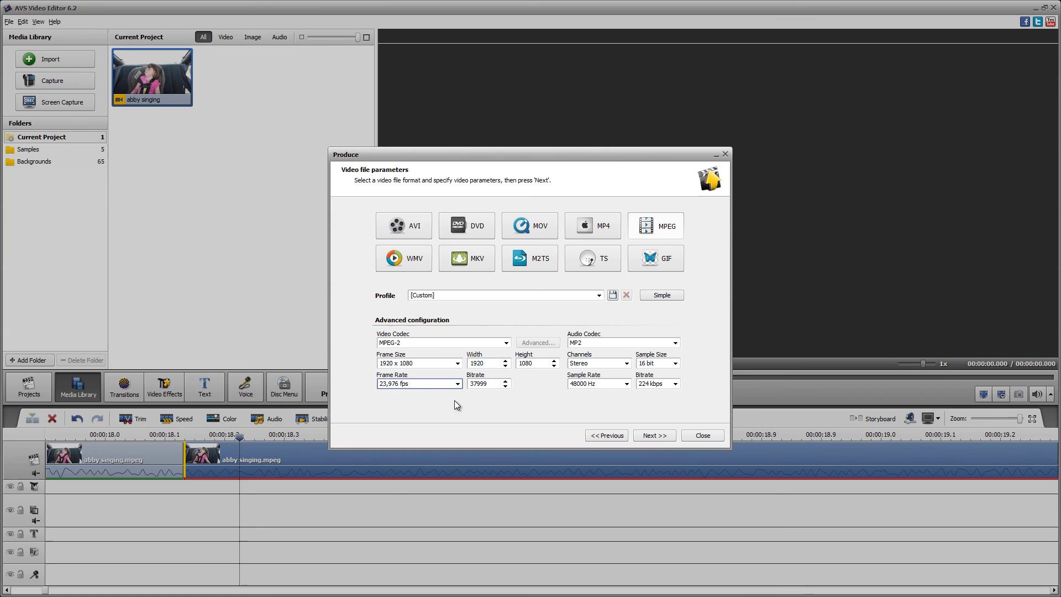
Save the modified MPEG settings as a new profile named CANON 300 and check it in the list of profiles.
left_click(612, 295)
type("CANON 300")
key("Return")
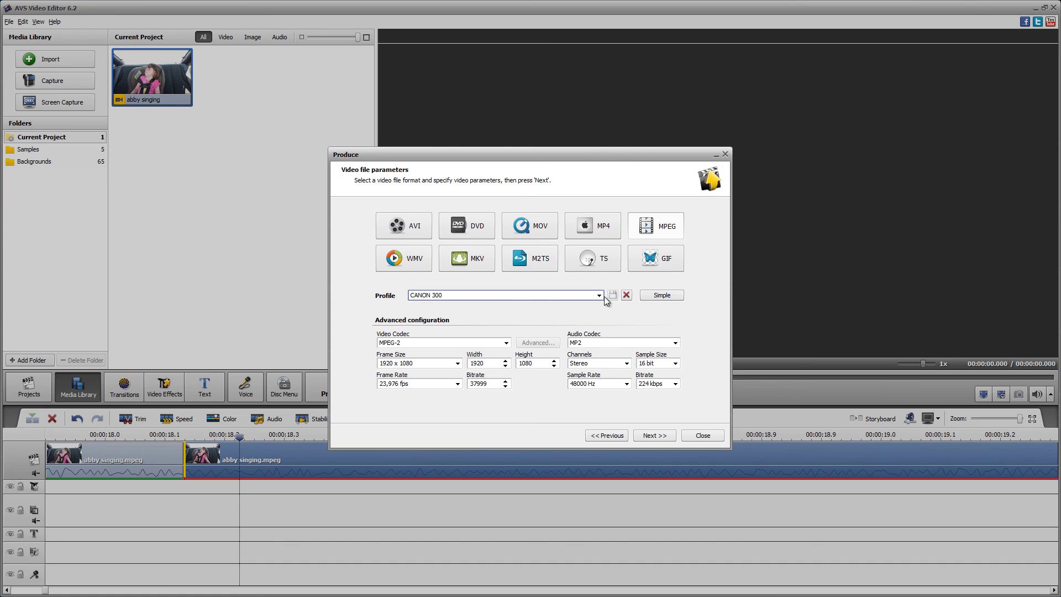
left_click(525, 297)
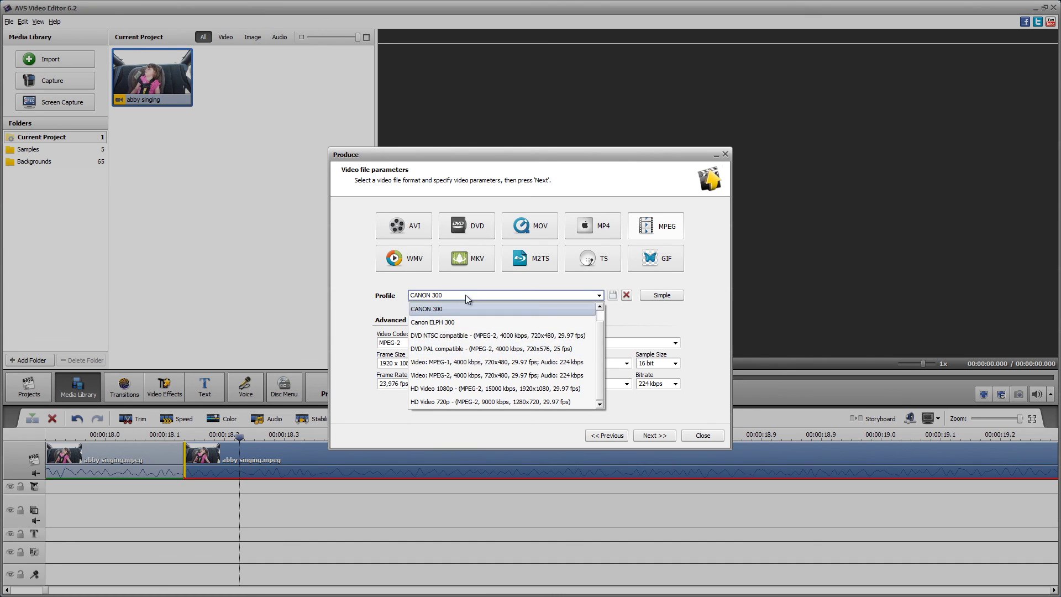
left_click(370, 362)
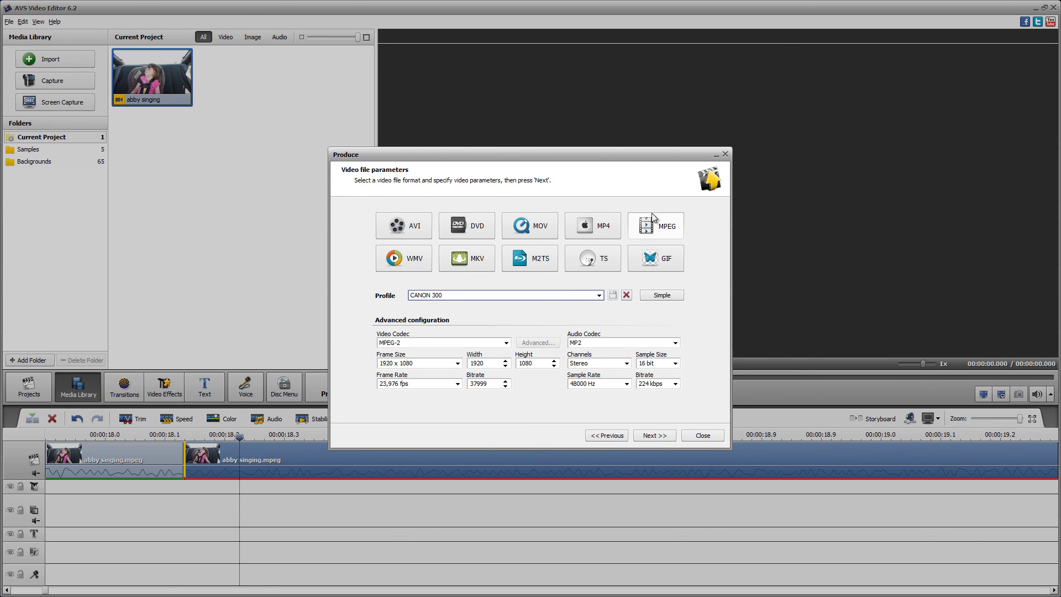
Look through the profiles available for MP4, return to the MPEG format, and leave the movie production setup.
left_click(589, 228)
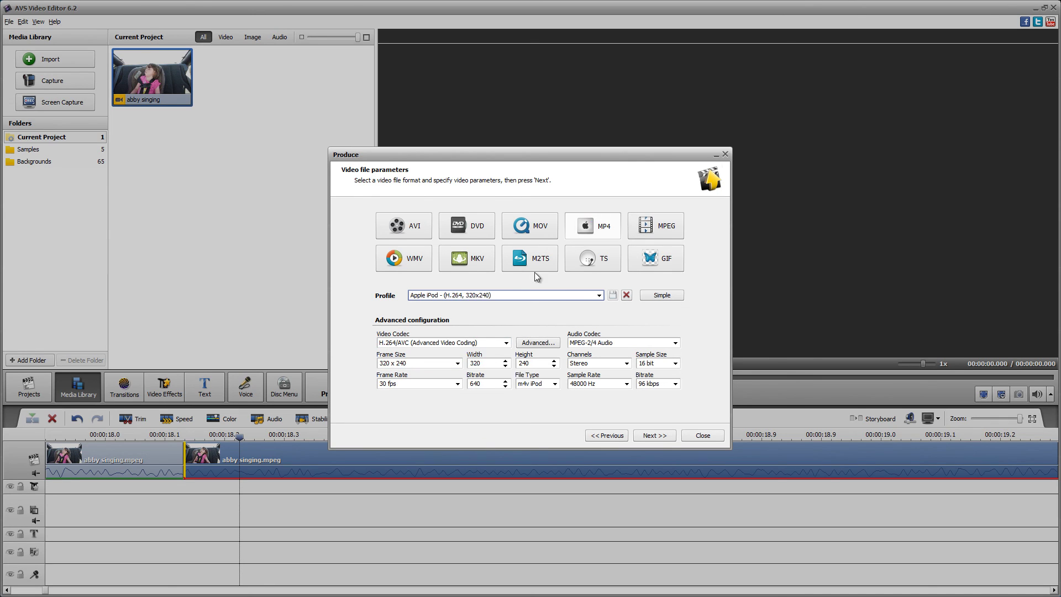
left_click(499, 294)
left_click(371, 420)
left_click(657, 227)
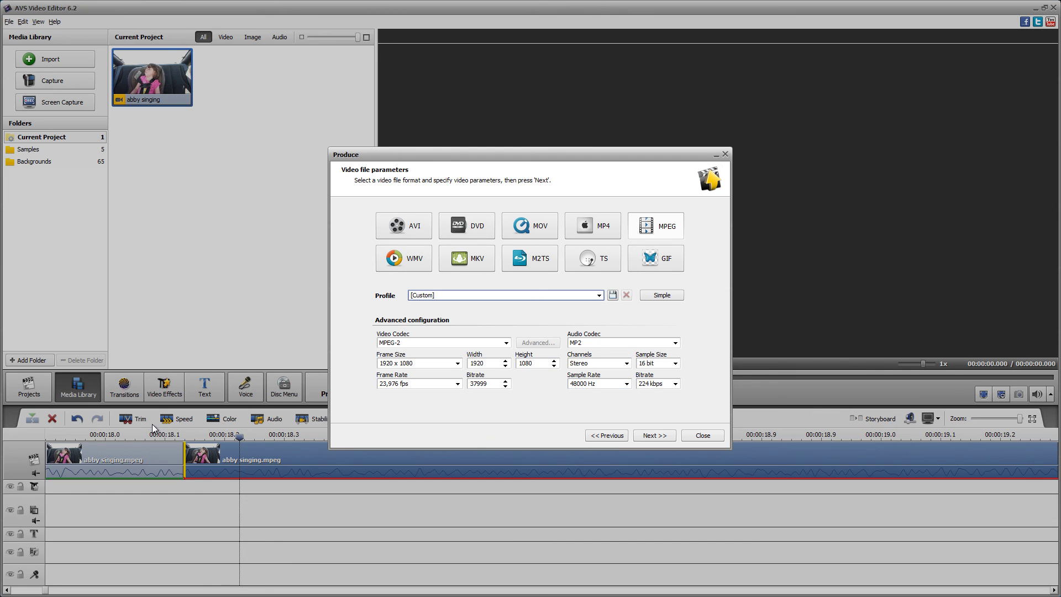
left_click(703, 436)
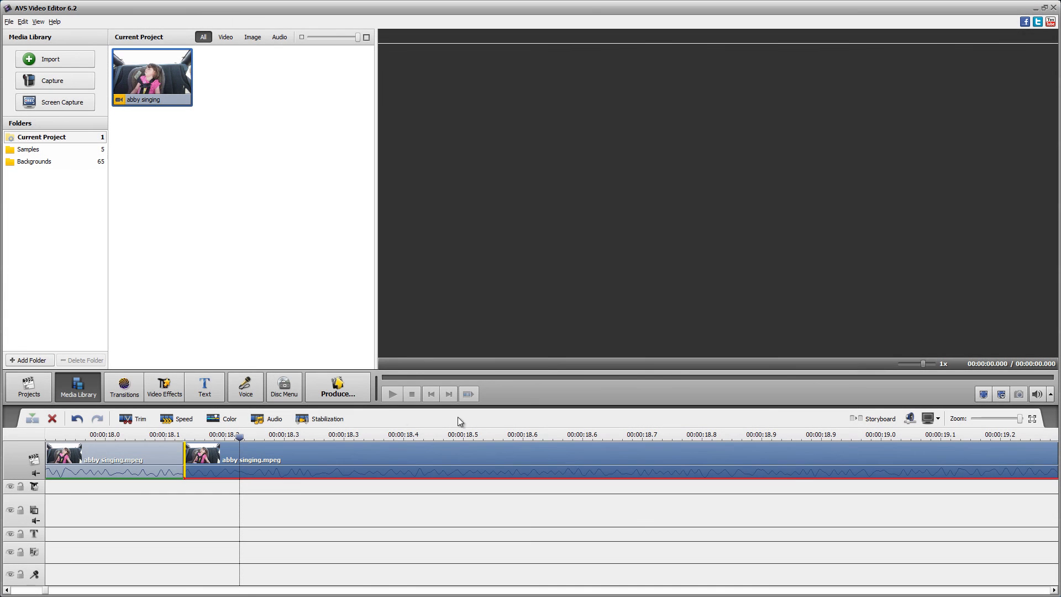